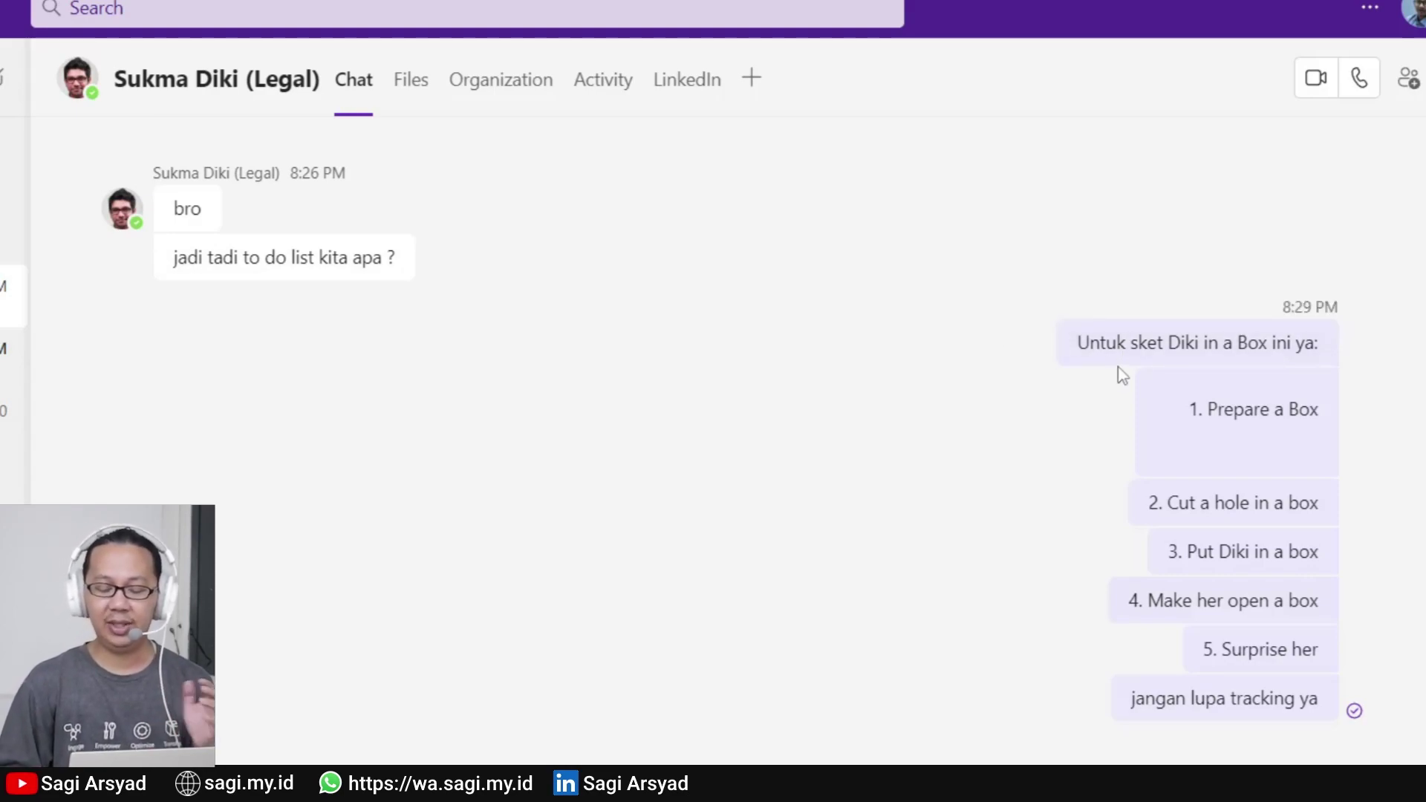
# Create a Loop checklist in the chat message, titled "Sket [colleague's name] in a Box"
pyautogui.moveTo(1158, 418)
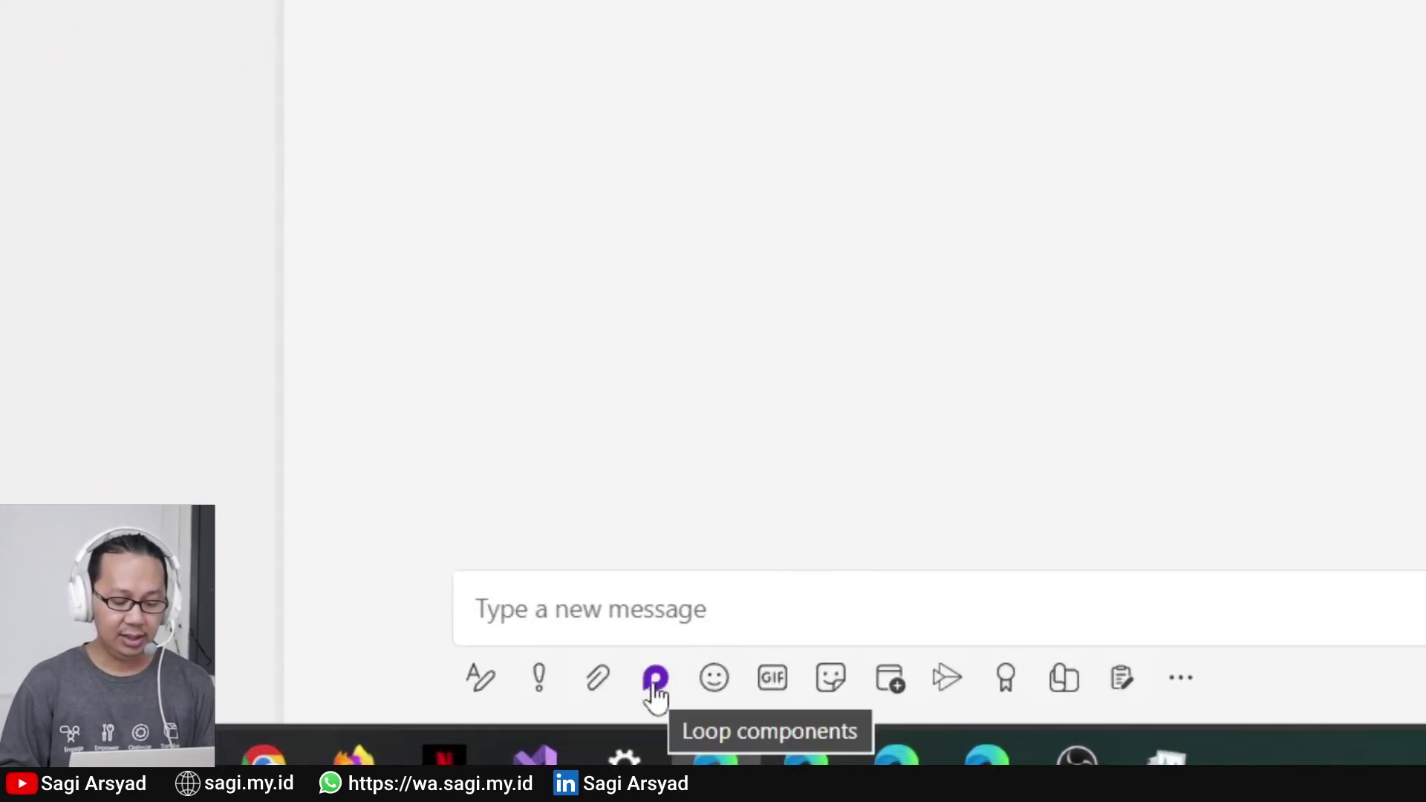
pyautogui.click(656, 680)
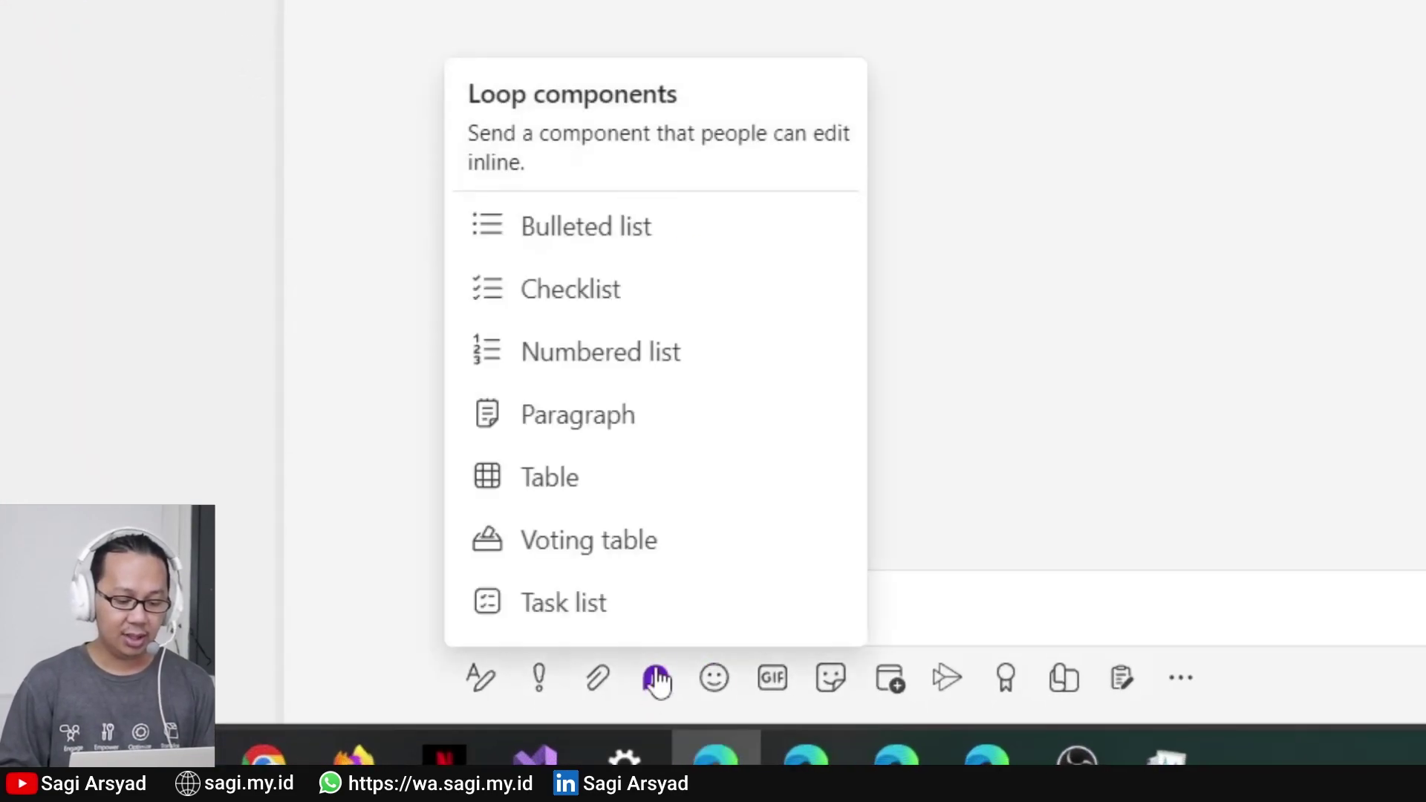
pyautogui.click(638, 318)
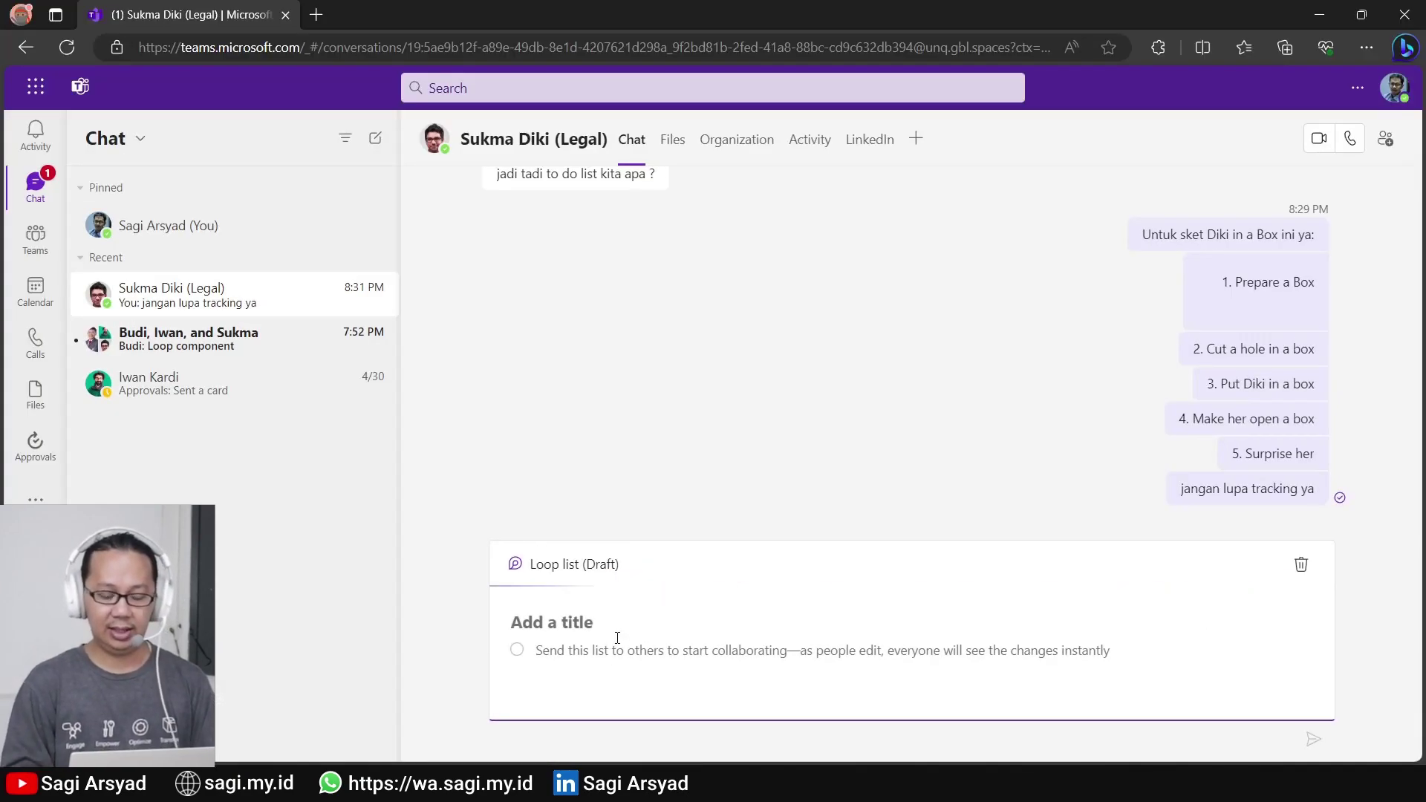
pyautogui.write('Sket Diki')
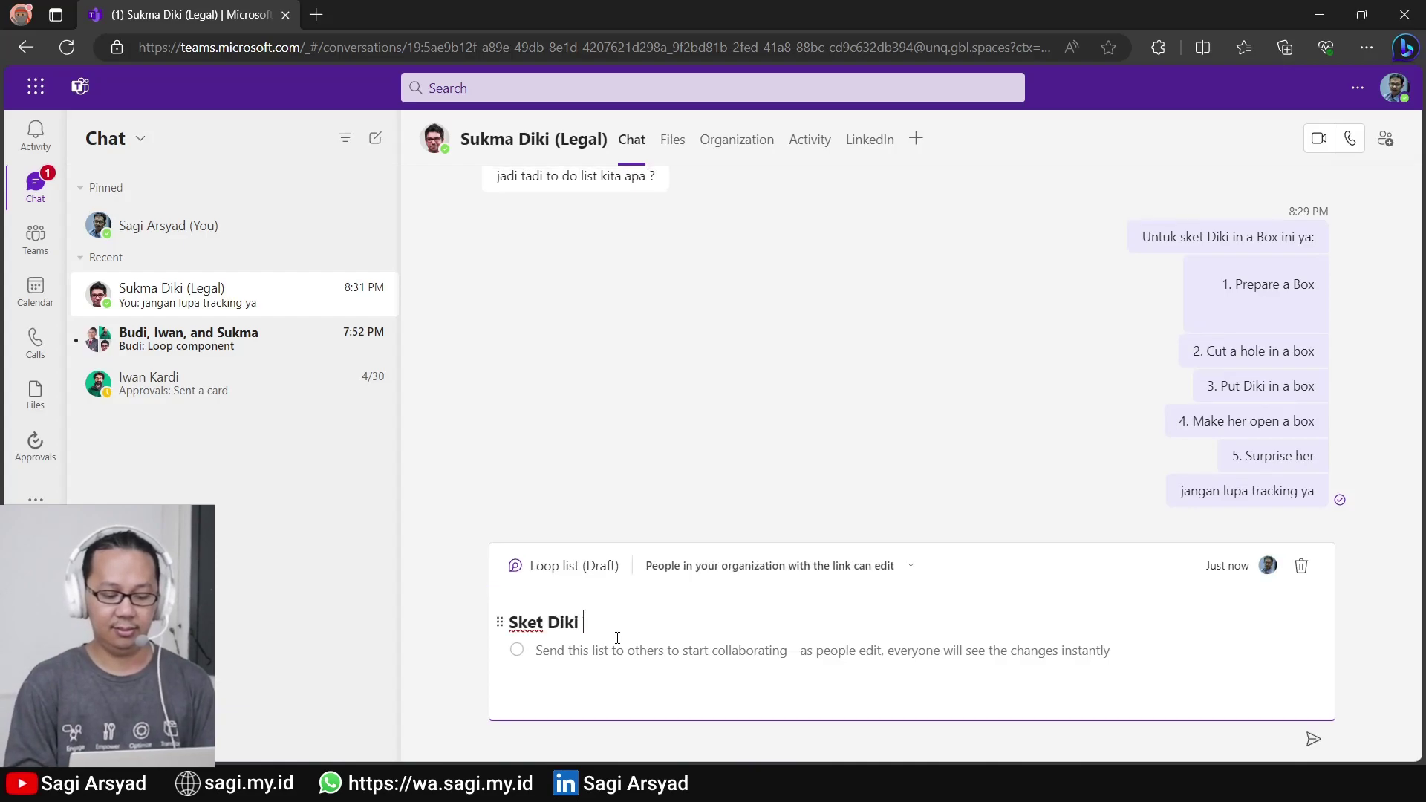
pyautogui.write(' in a Box')
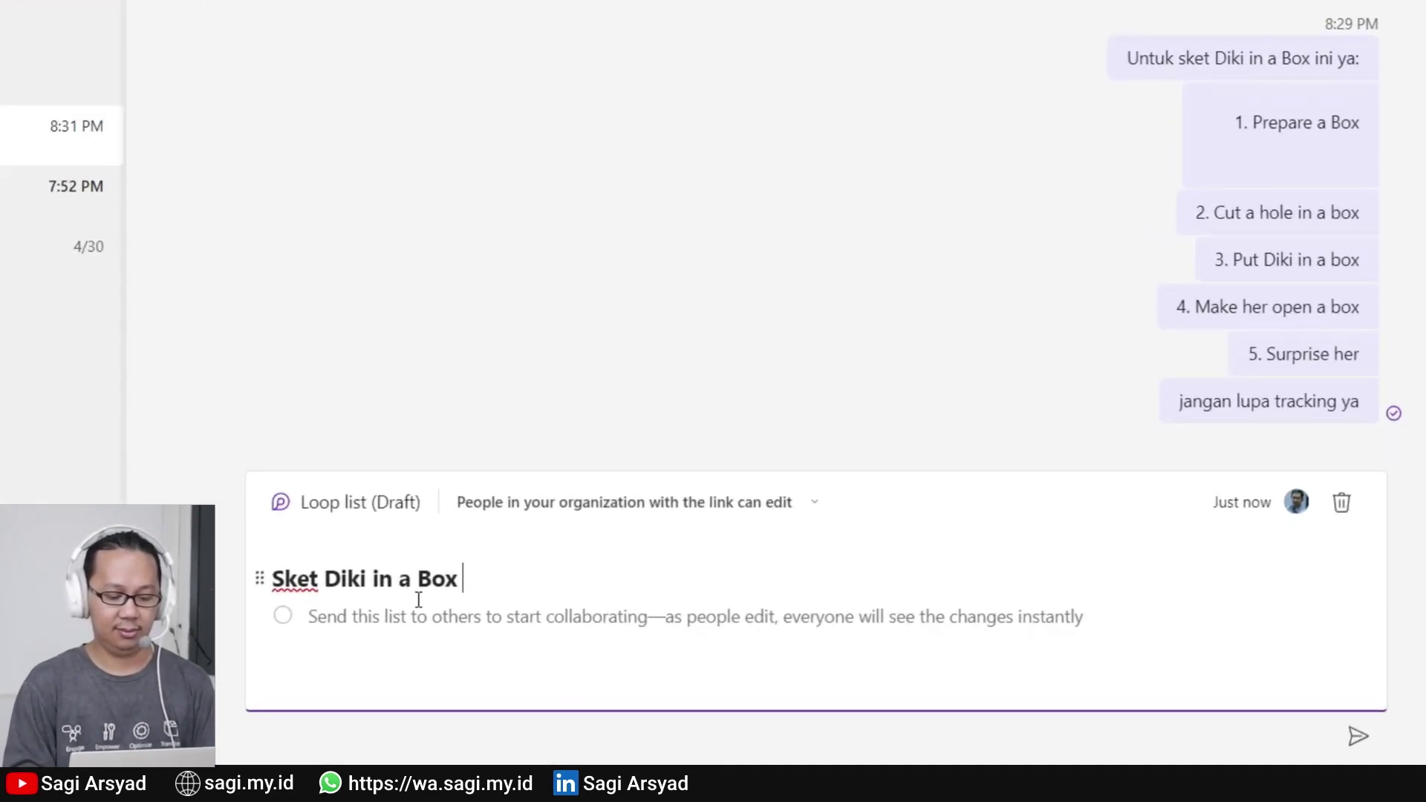
# Fill the checklist with the five to-do items from the earlier chat messages, from "Prepare a Box" to "Surprise her"
pyautogui.click(443, 618)
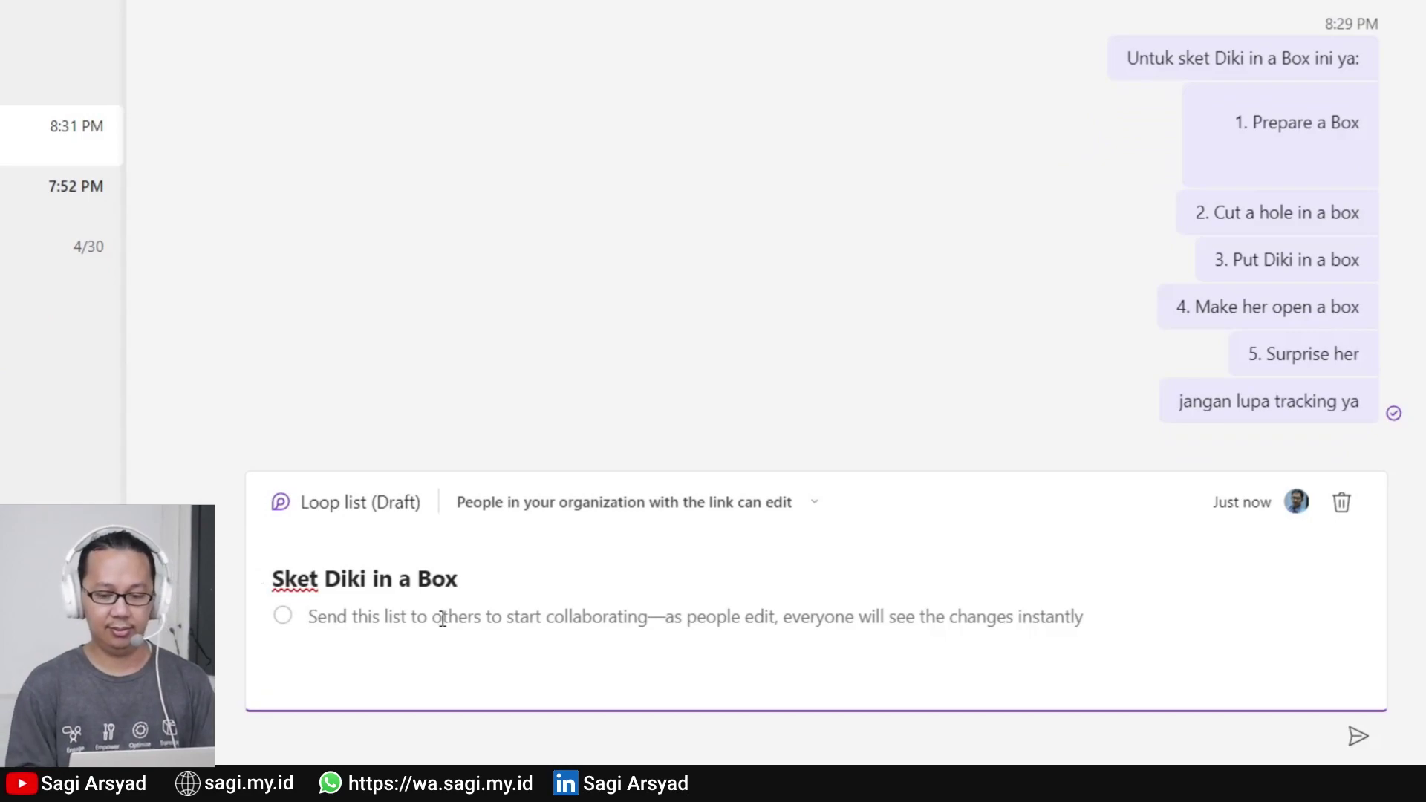
pyautogui.write('Prepare a Box')
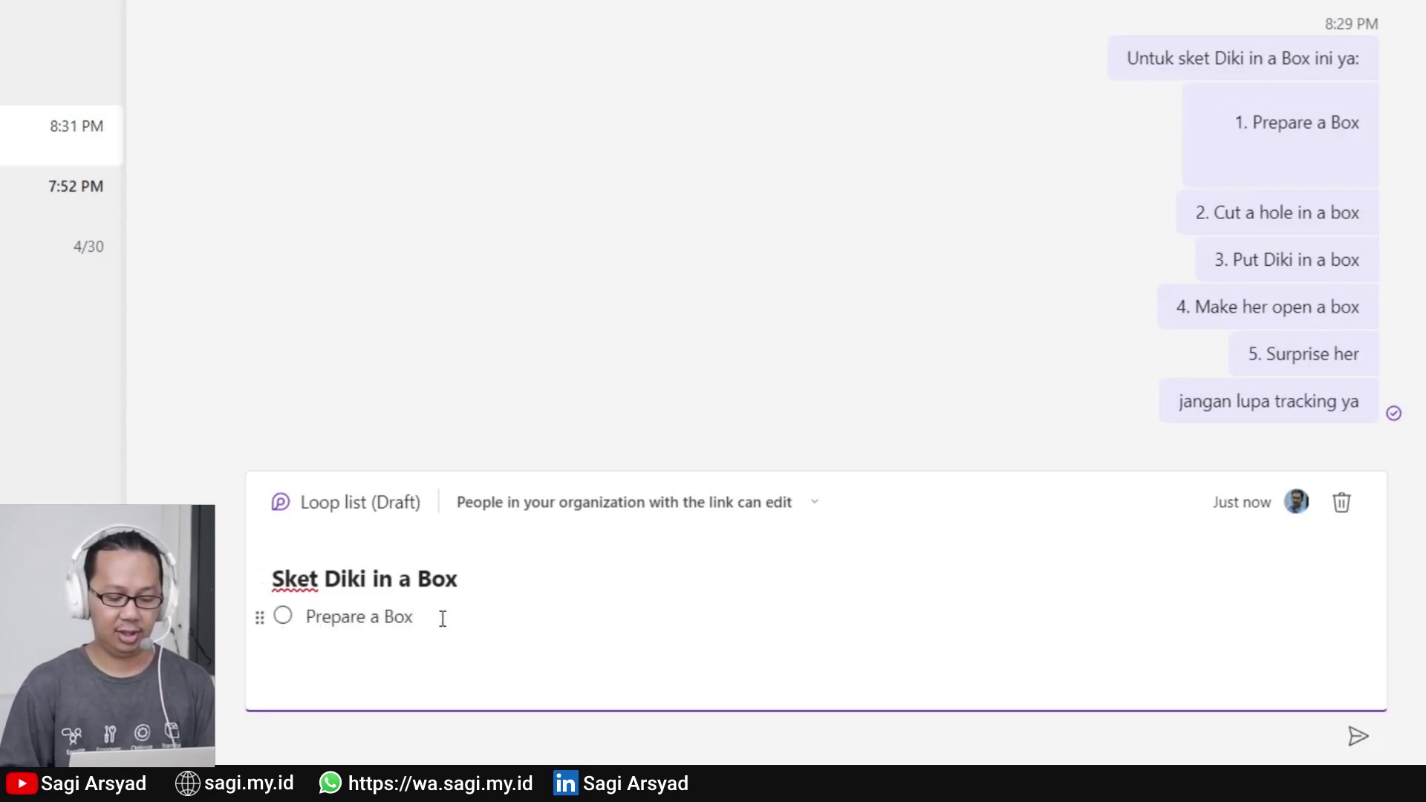
pyautogui.press('Return')
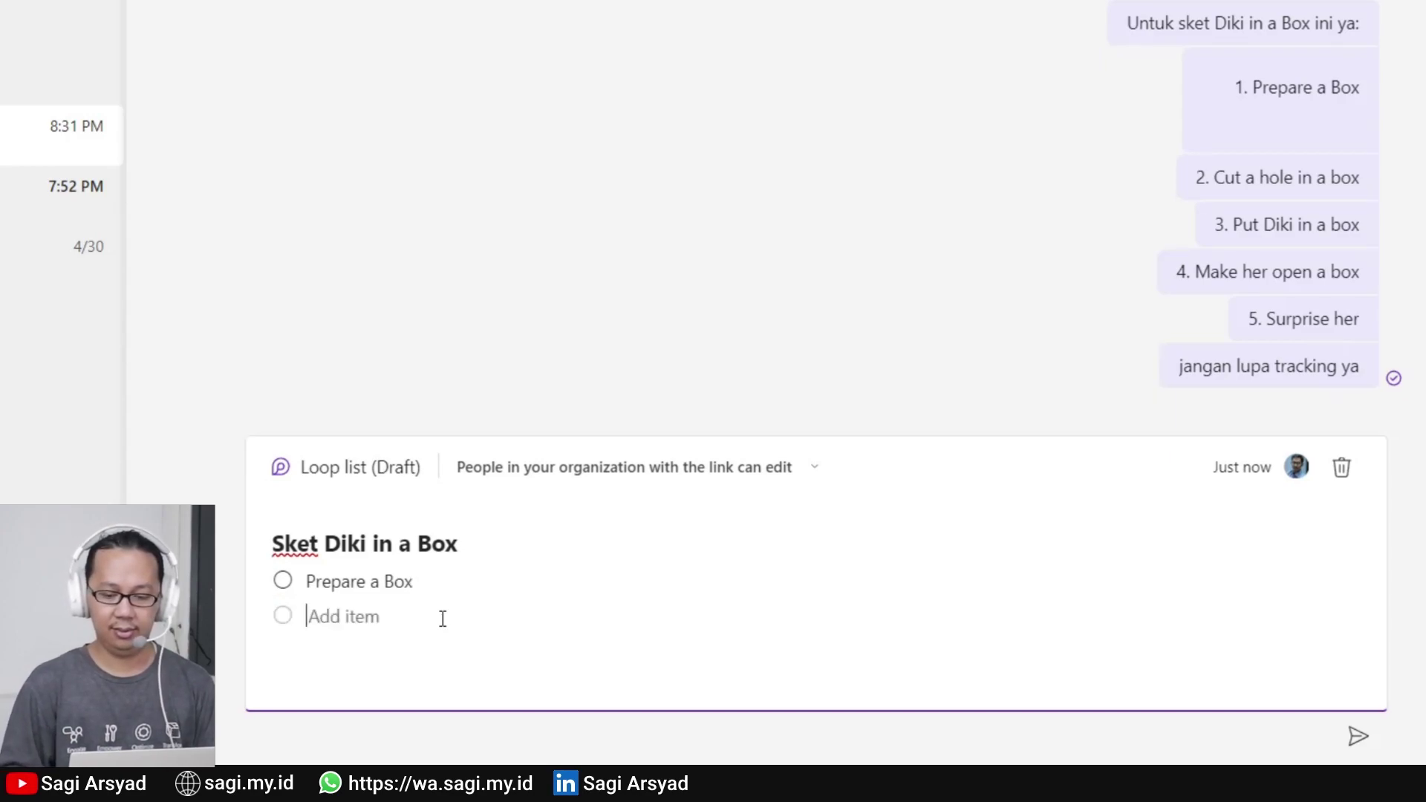
pyautogui.moveTo(1365, 177)
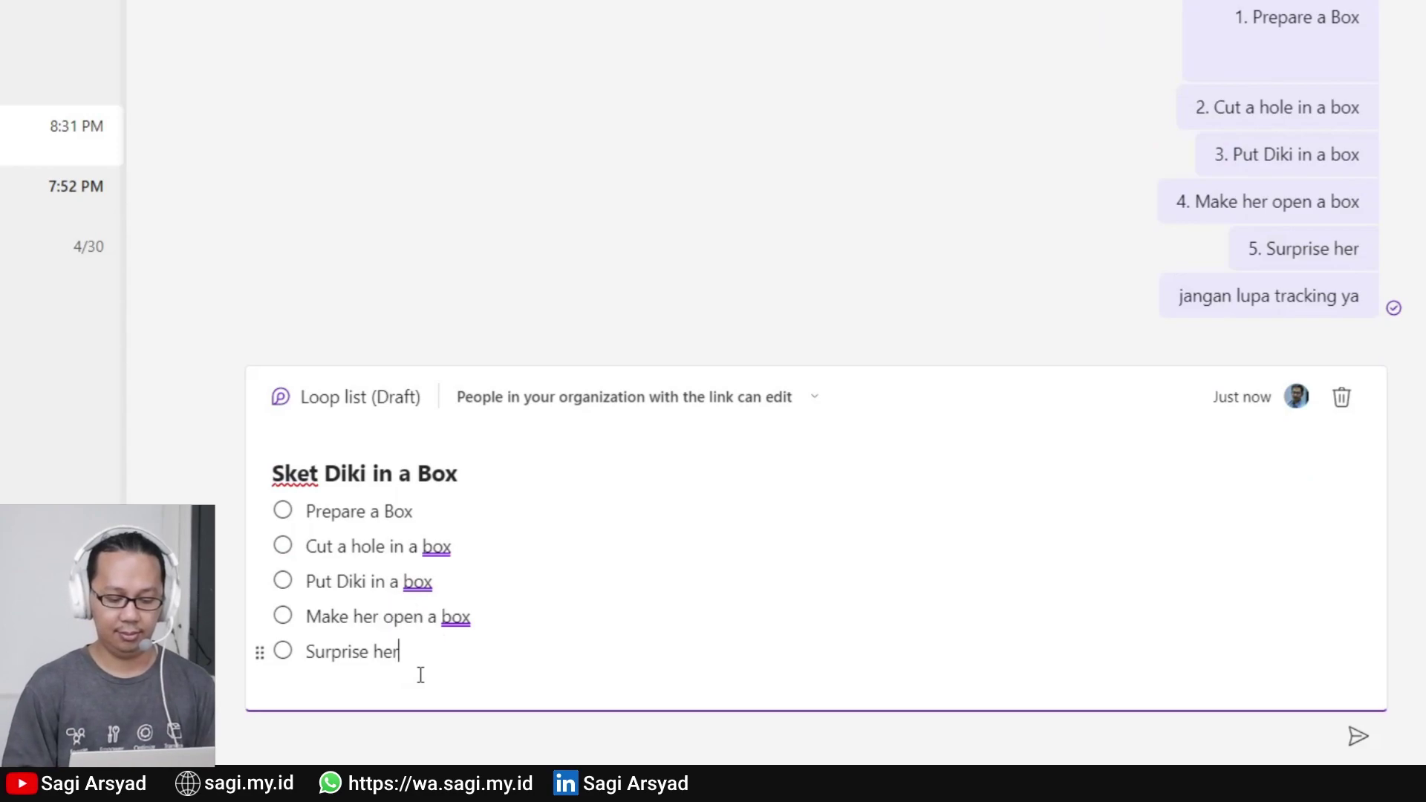
# Below the checklist, mention the chat partner with the note "jangan lup tracking" and send the component
pyautogui.press('Return')
pyautogui.press('Return')
pyautogui.press('Return')
pyautogui.write('@diki')
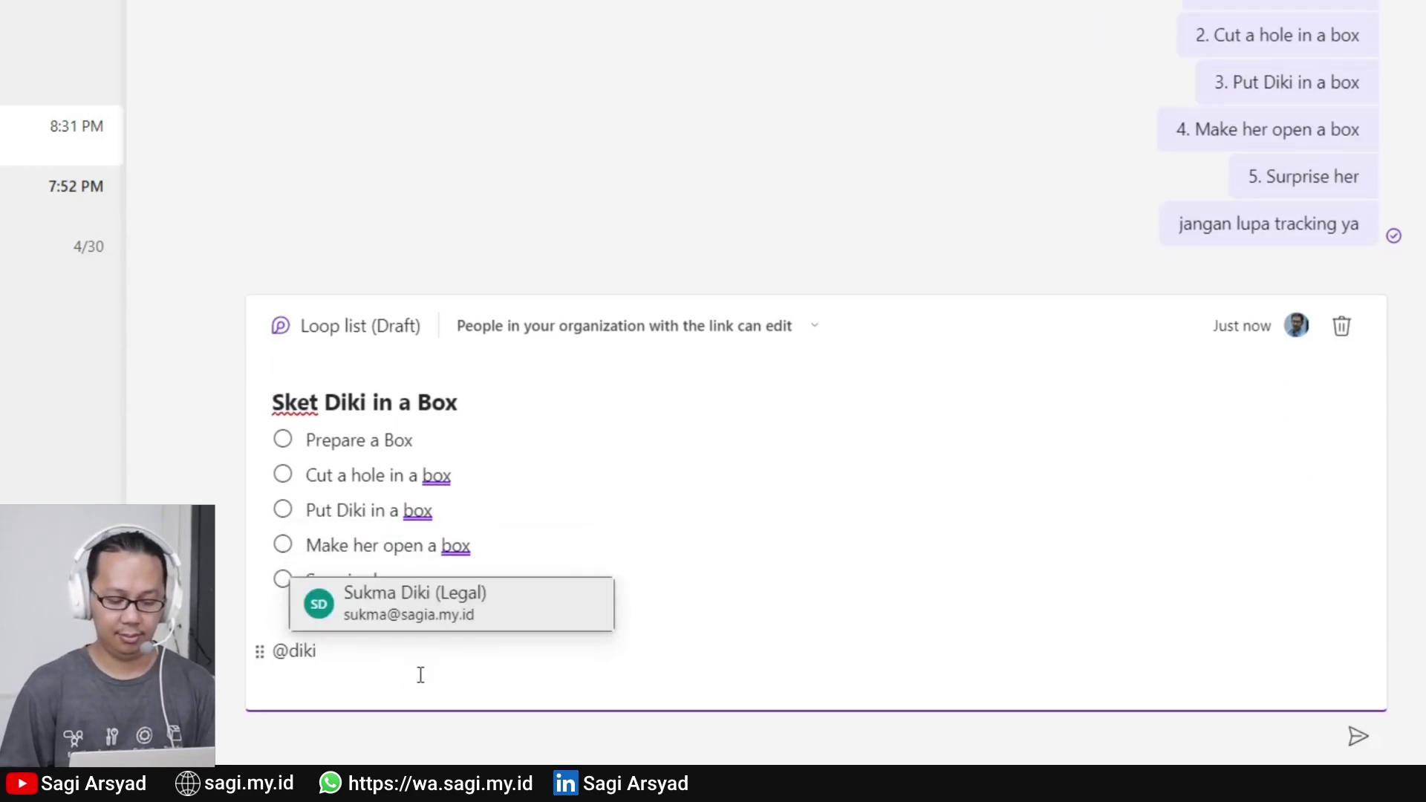
pyautogui.click(519, 595)
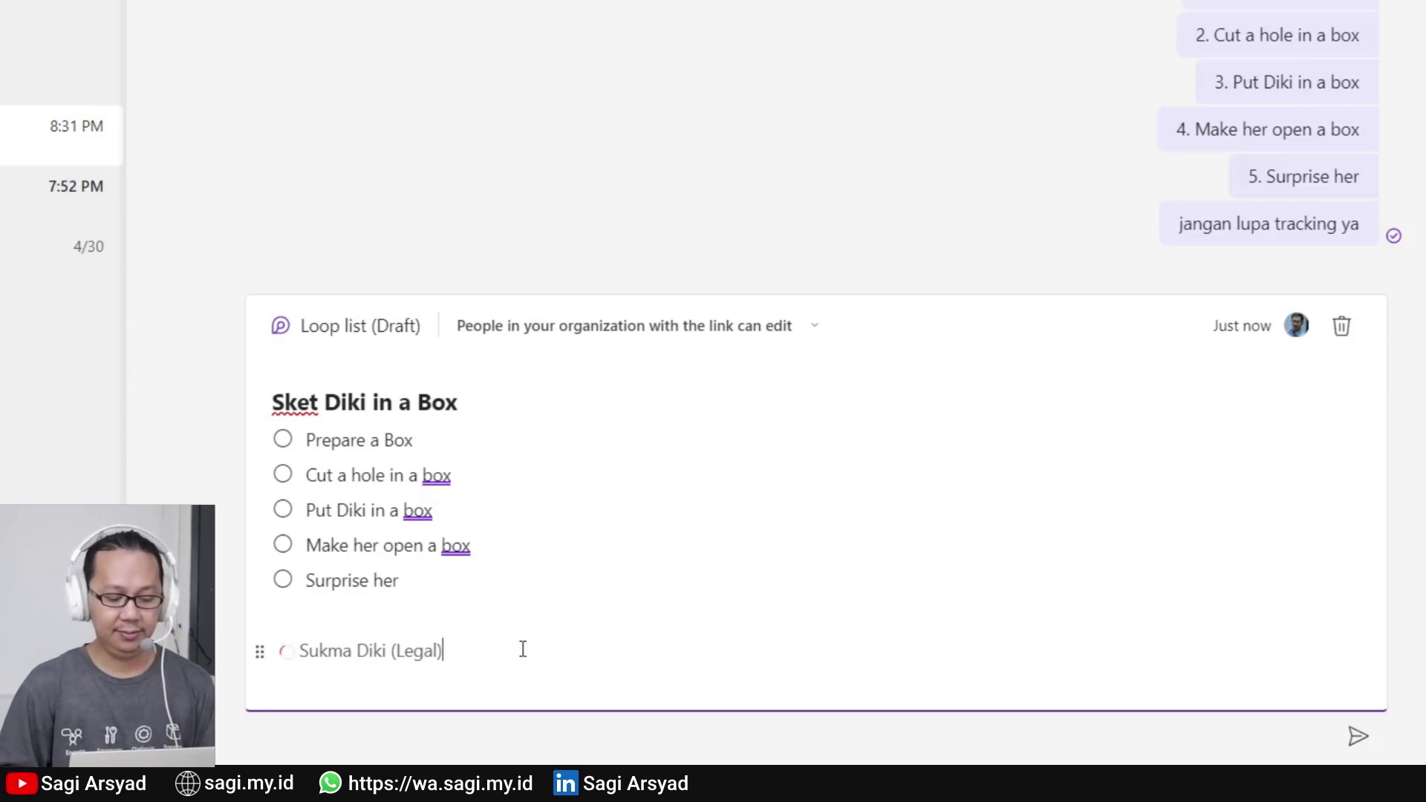
pyautogui.write('j')
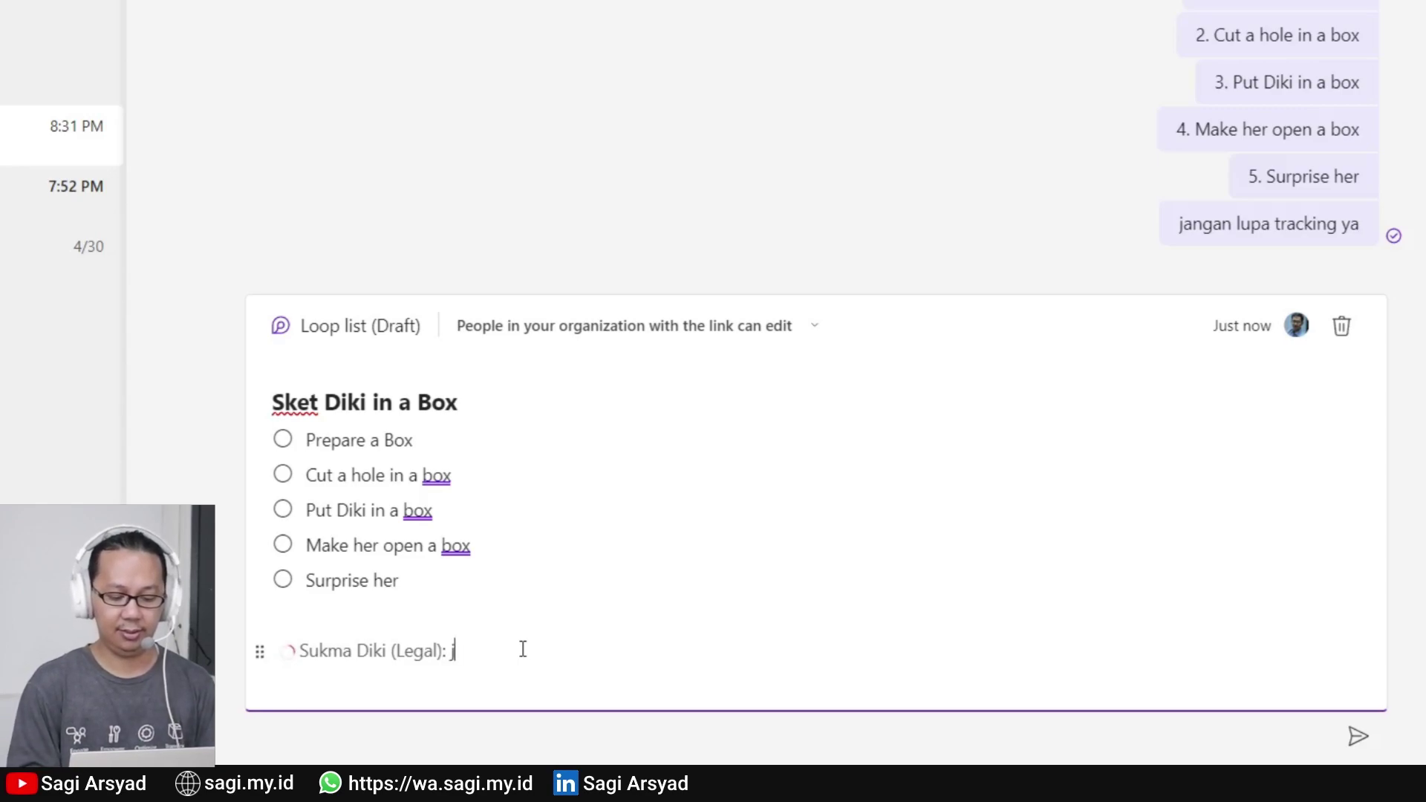
pyautogui.write('angan lup trackin')
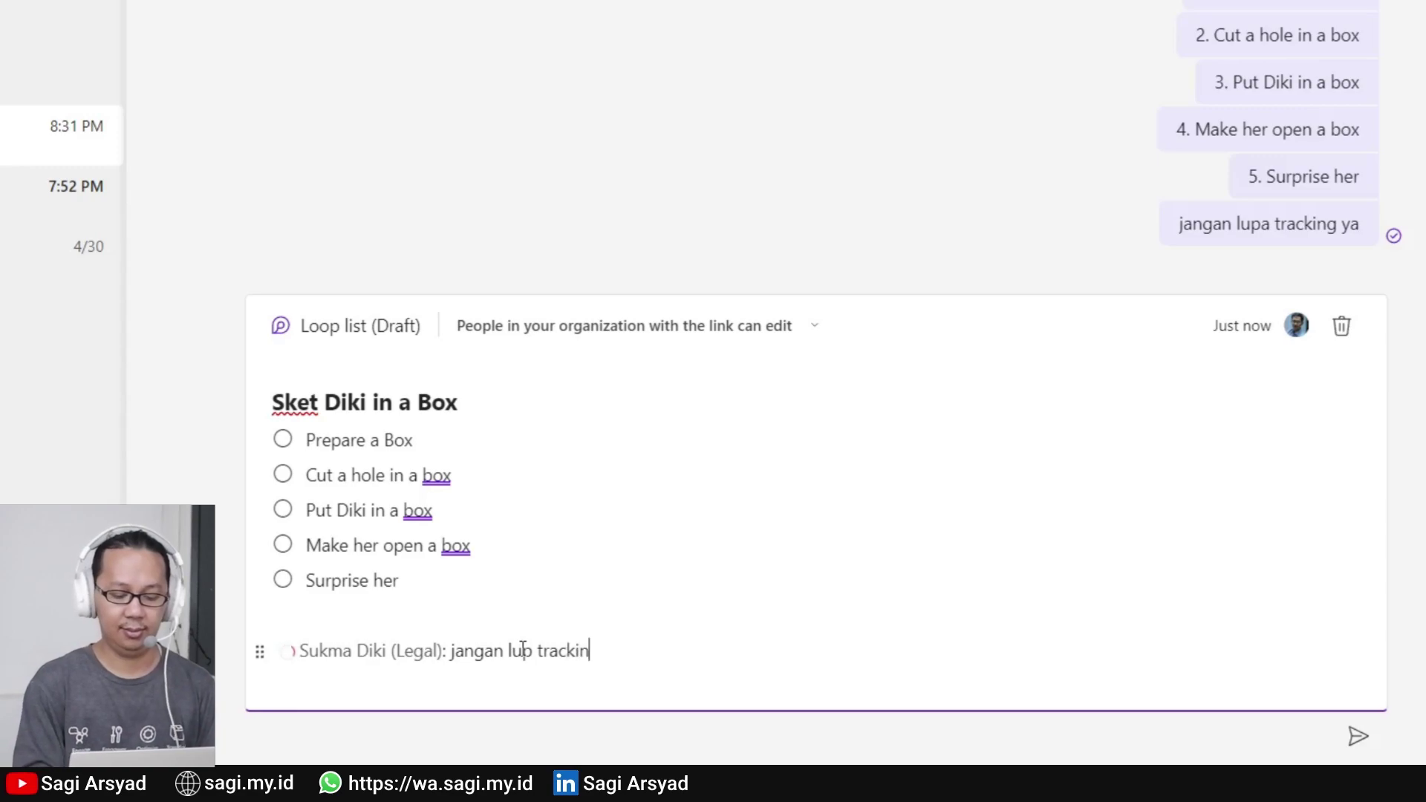
pyautogui.write('g')
pyautogui.press('Return')
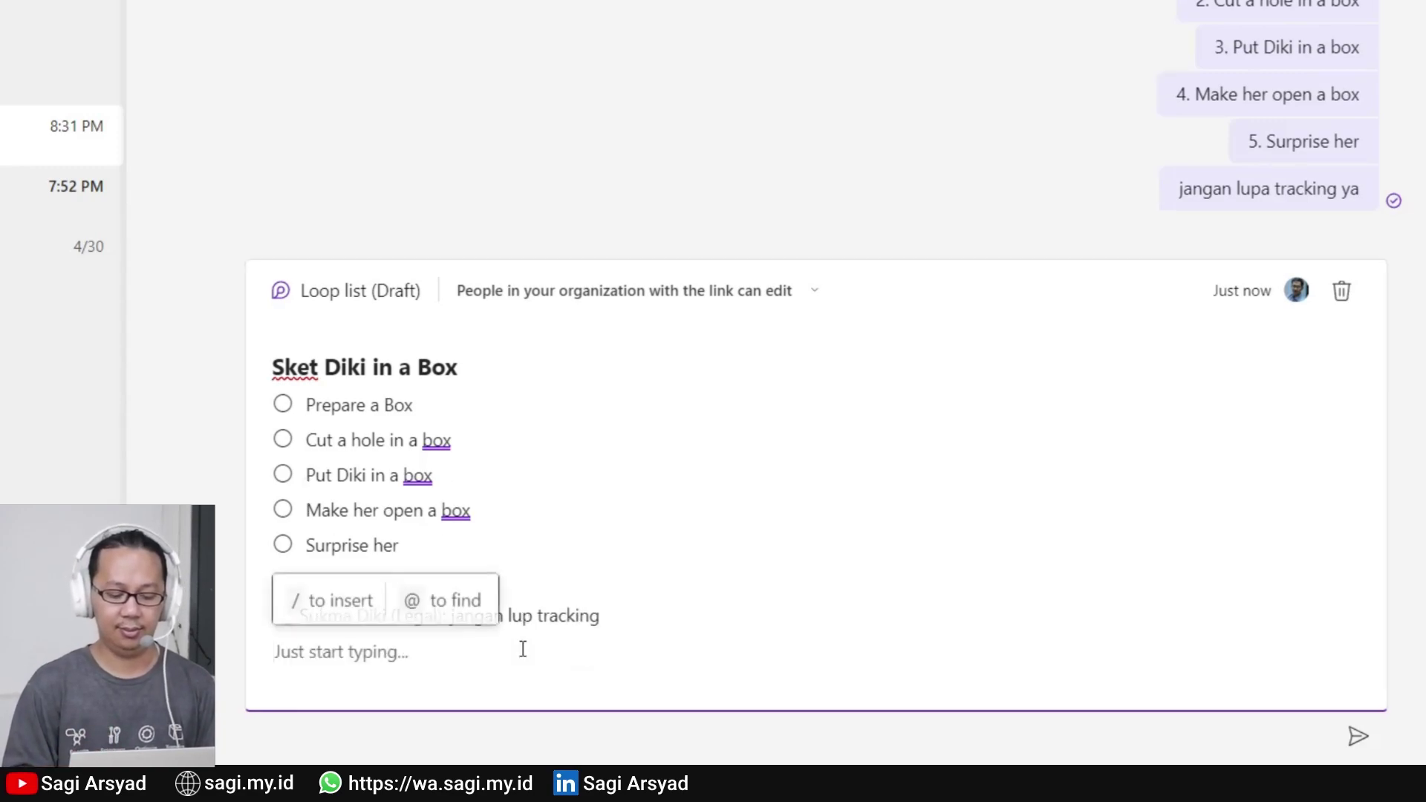
pyautogui.press('BackSpace')
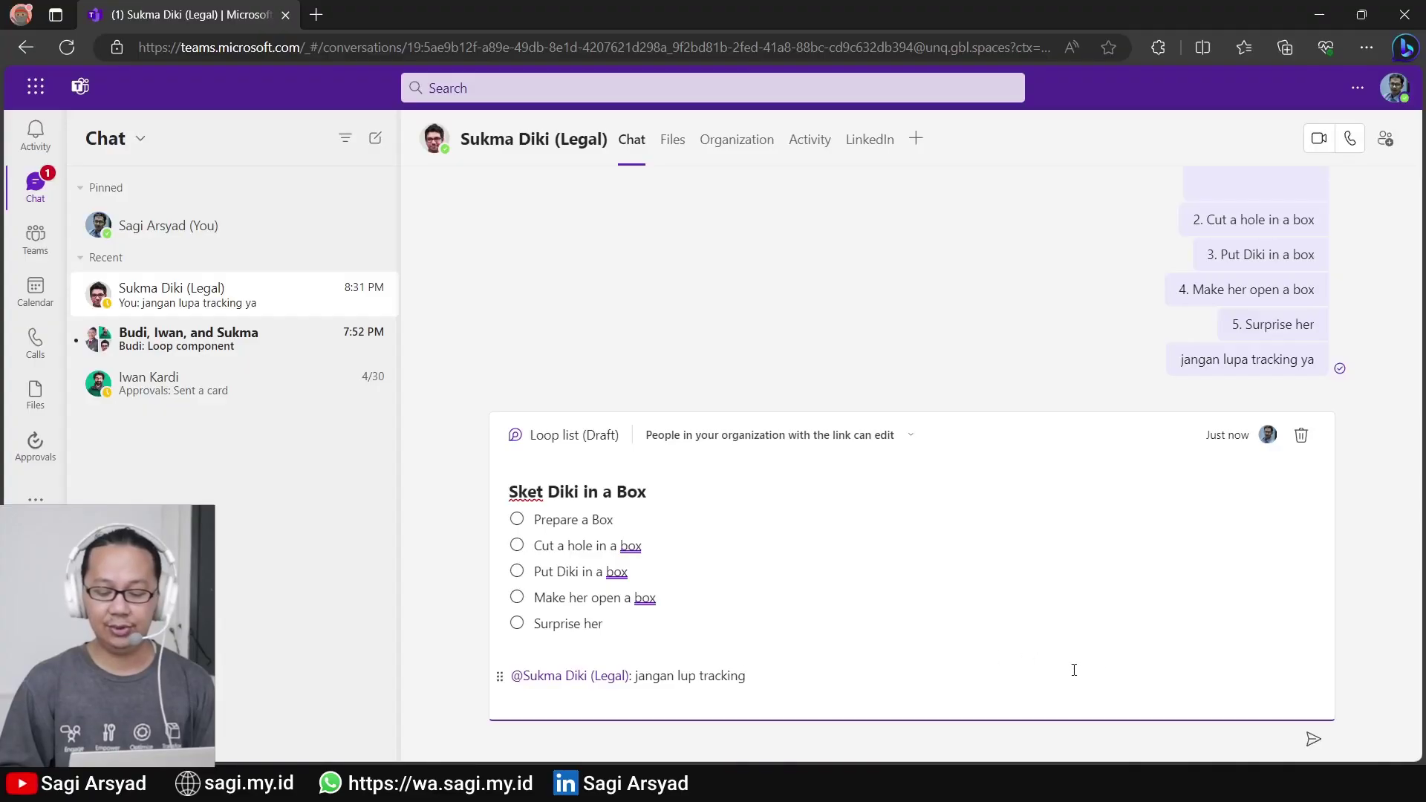
pyautogui.click(1315, 745)
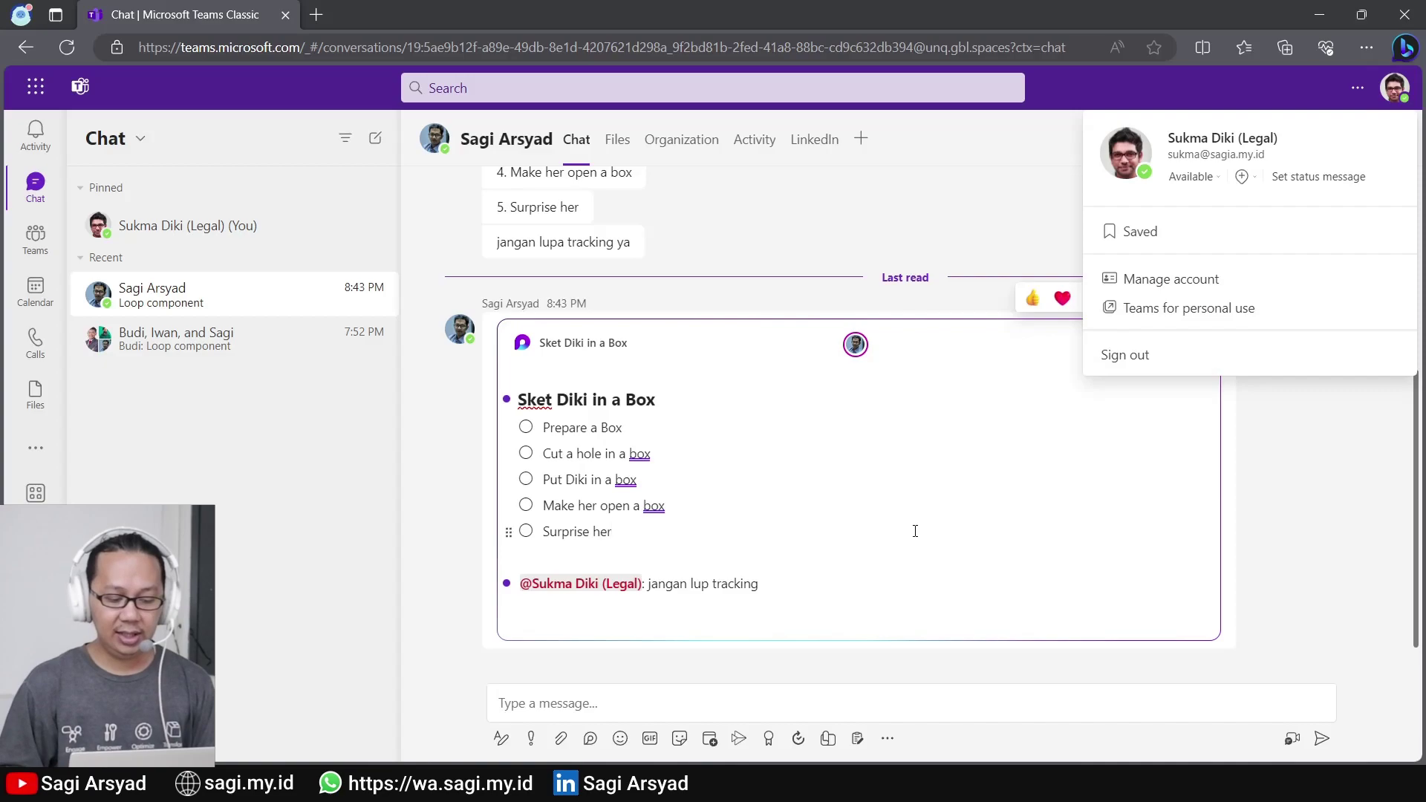
# In the recipient's account, compare the earlier messages and tick off "Prepare a Box" and "Cut a hole in a box" in the received checklist
pyautogui.click(951, 236)
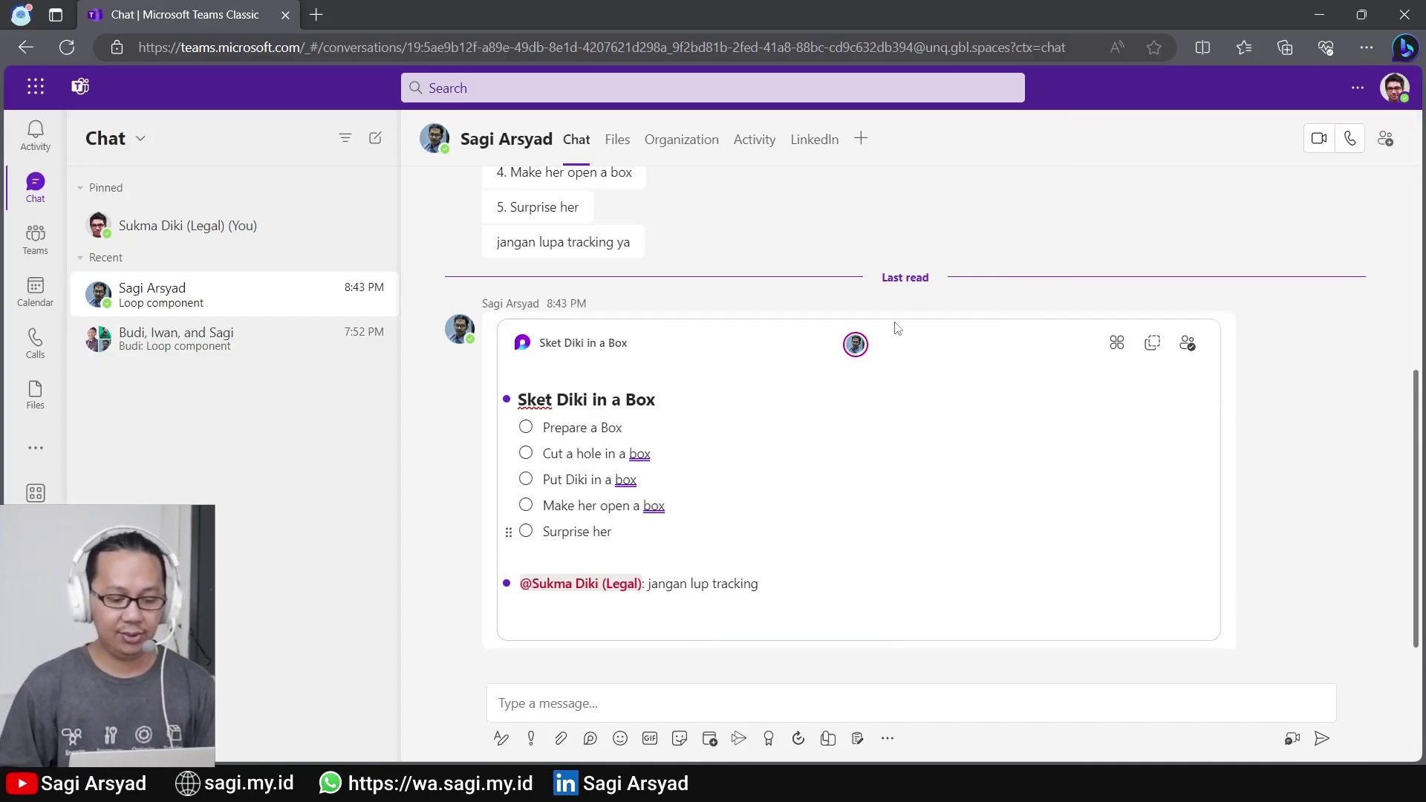
pyautogui.scroll(5, 716, 487)
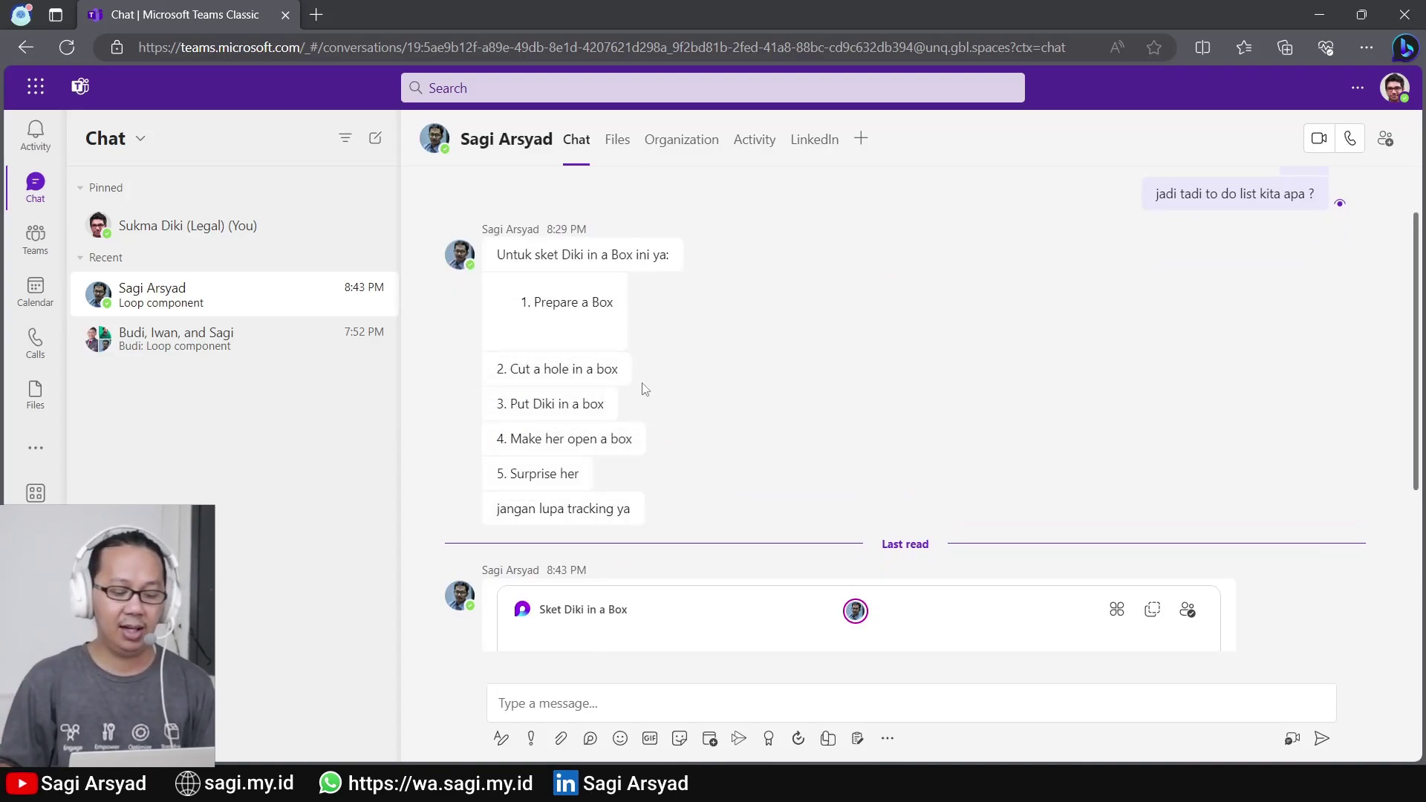
pyautogui.scroll(-3, 645, 389)
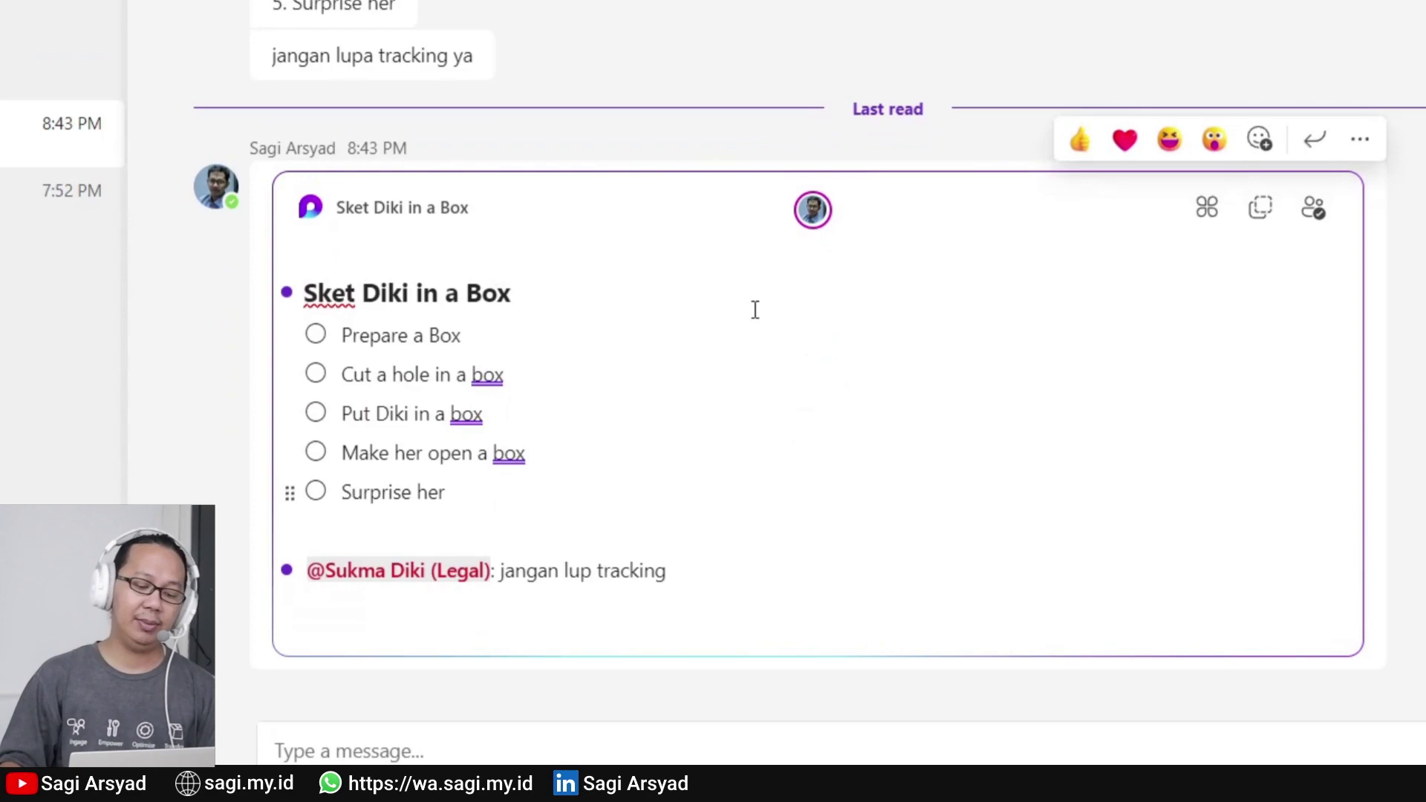
pyautogui.click(315, 334)
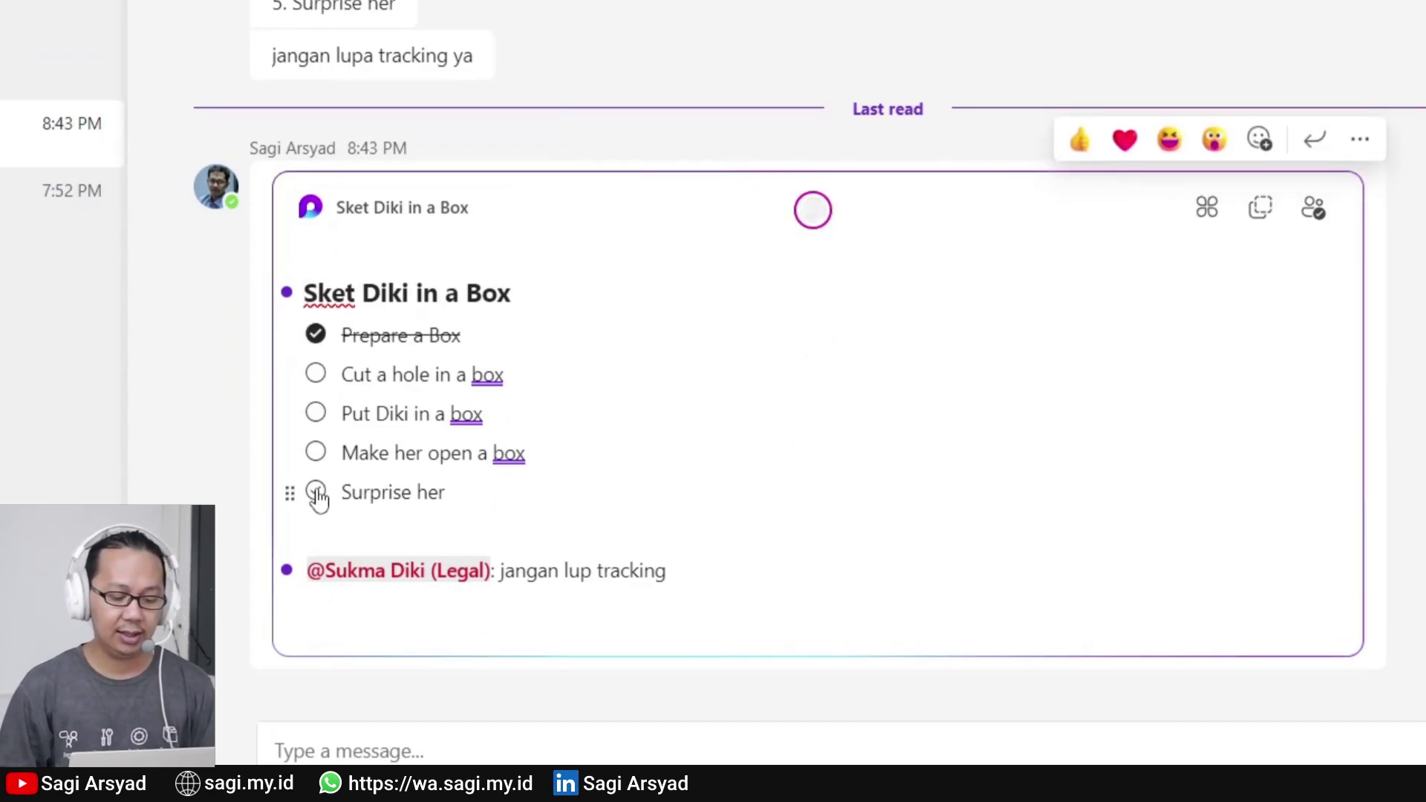
pyautogui.click(315, 374)
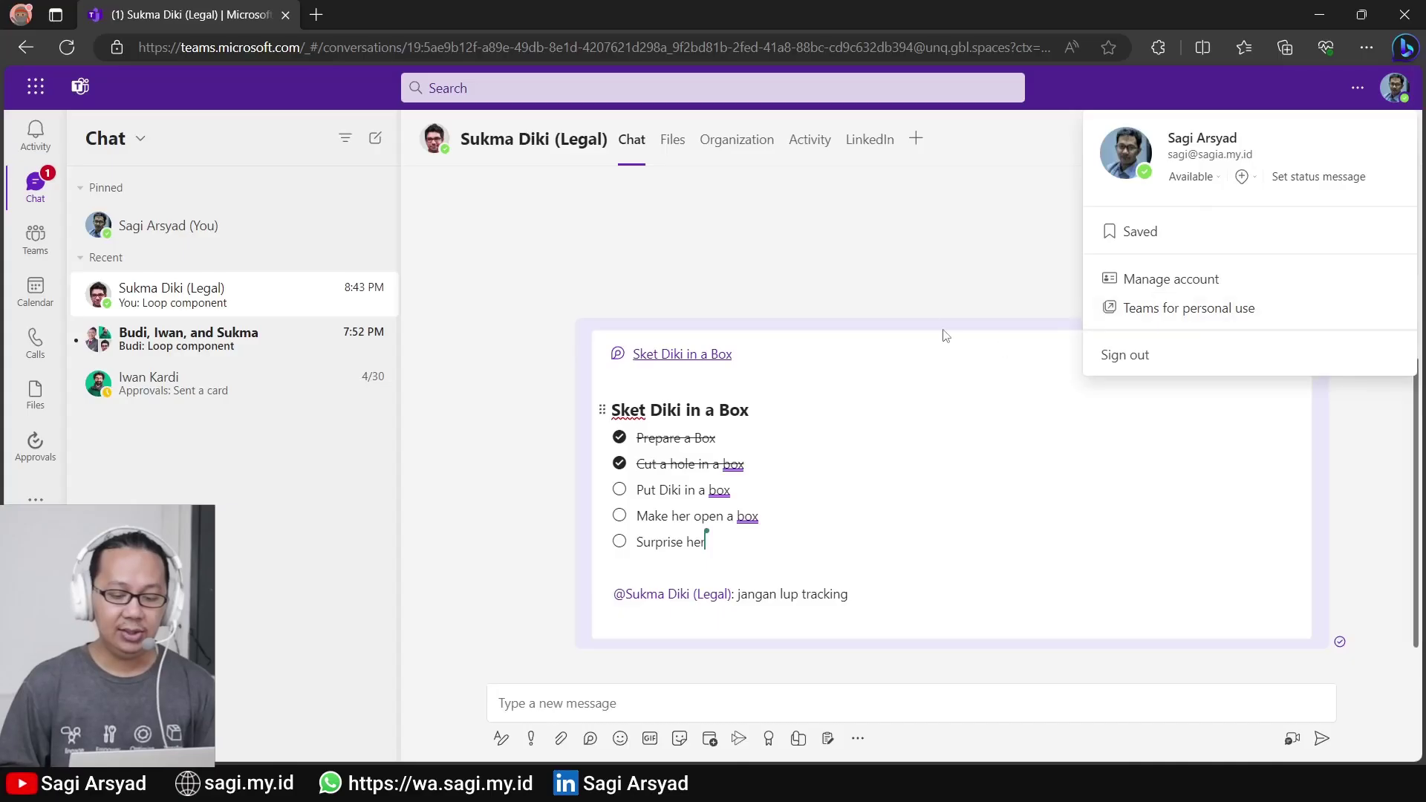
# In the sender's account, check who has the checklist open and who ticked off the completed items
pyautogui.click(928, 284)
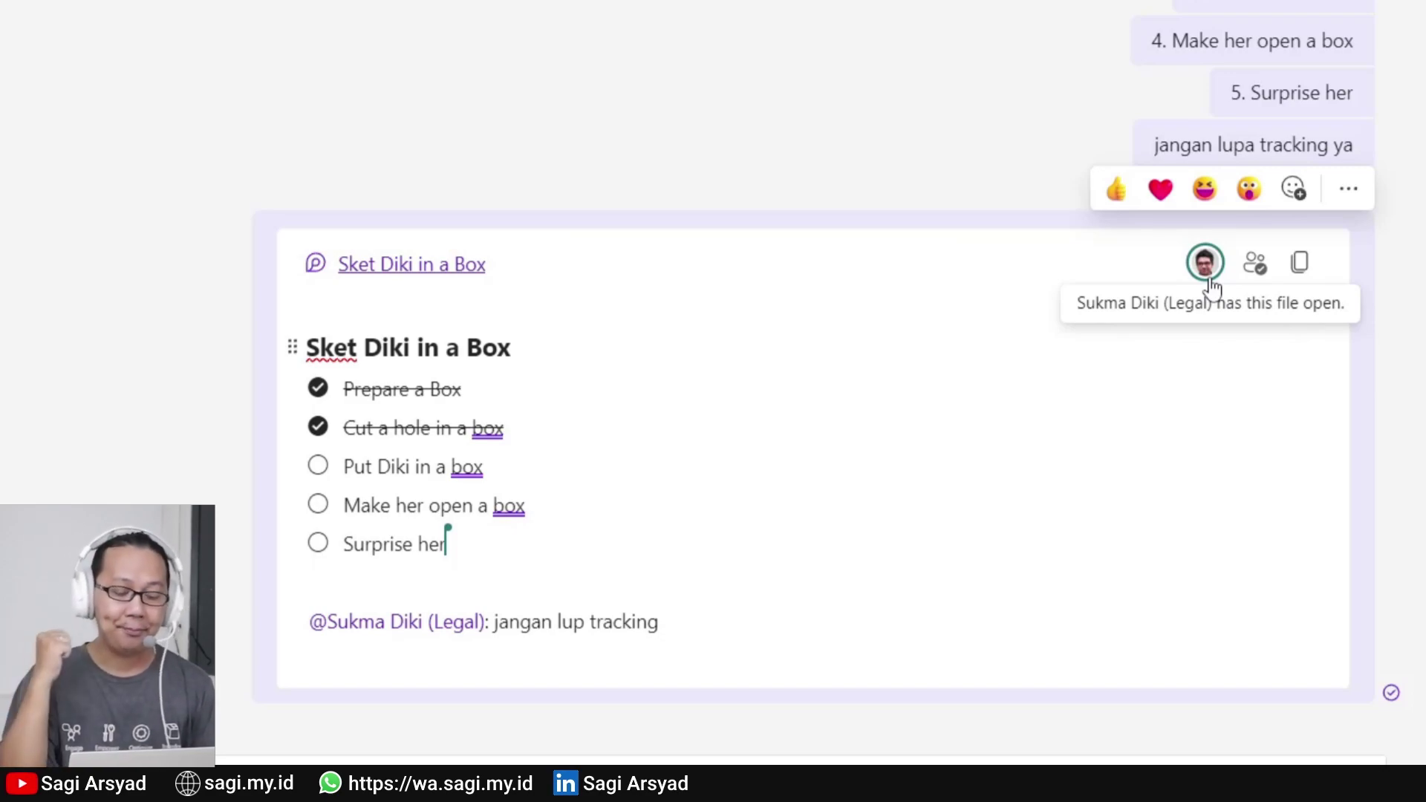
pyautogui.moveTo(452, 540)
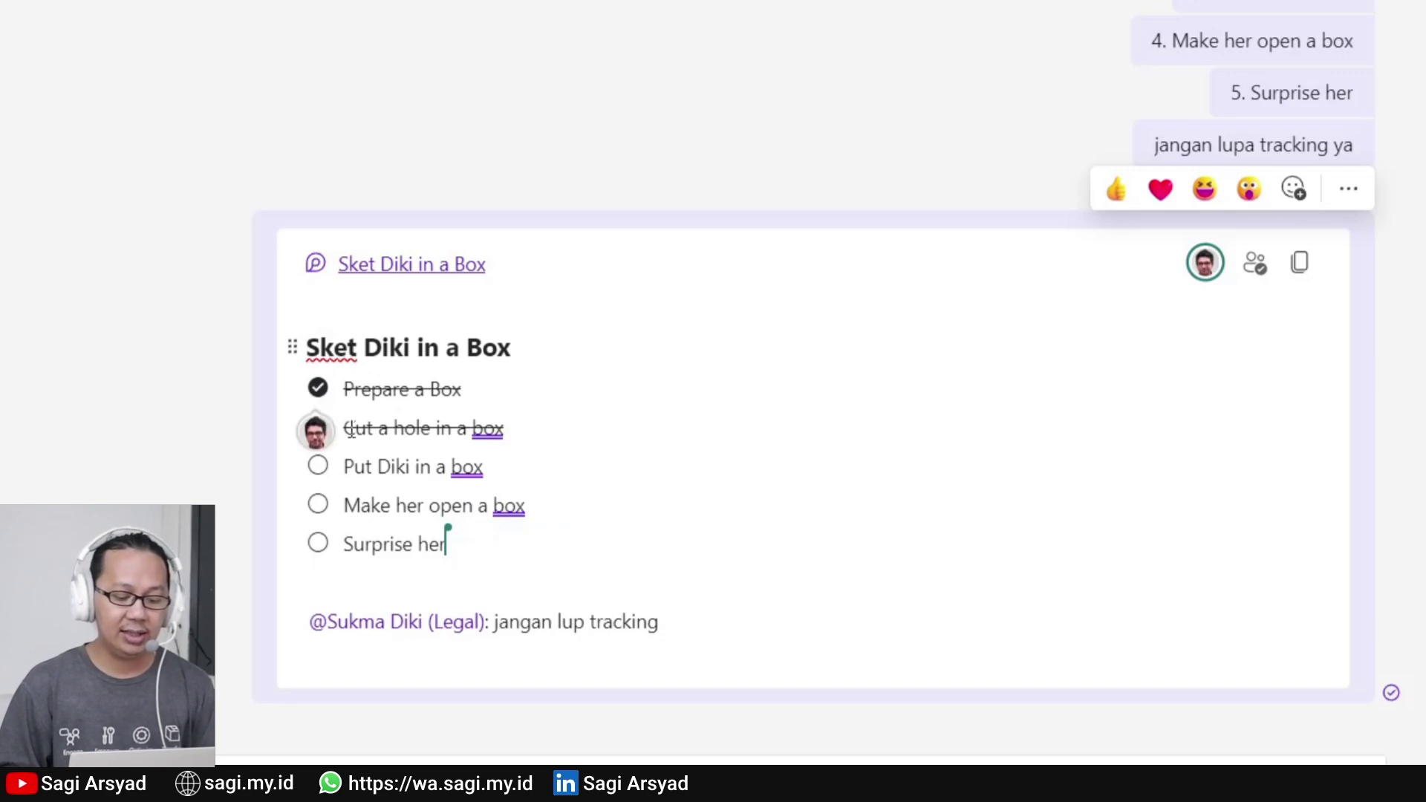
pyautogui.moveTo(312, 446)
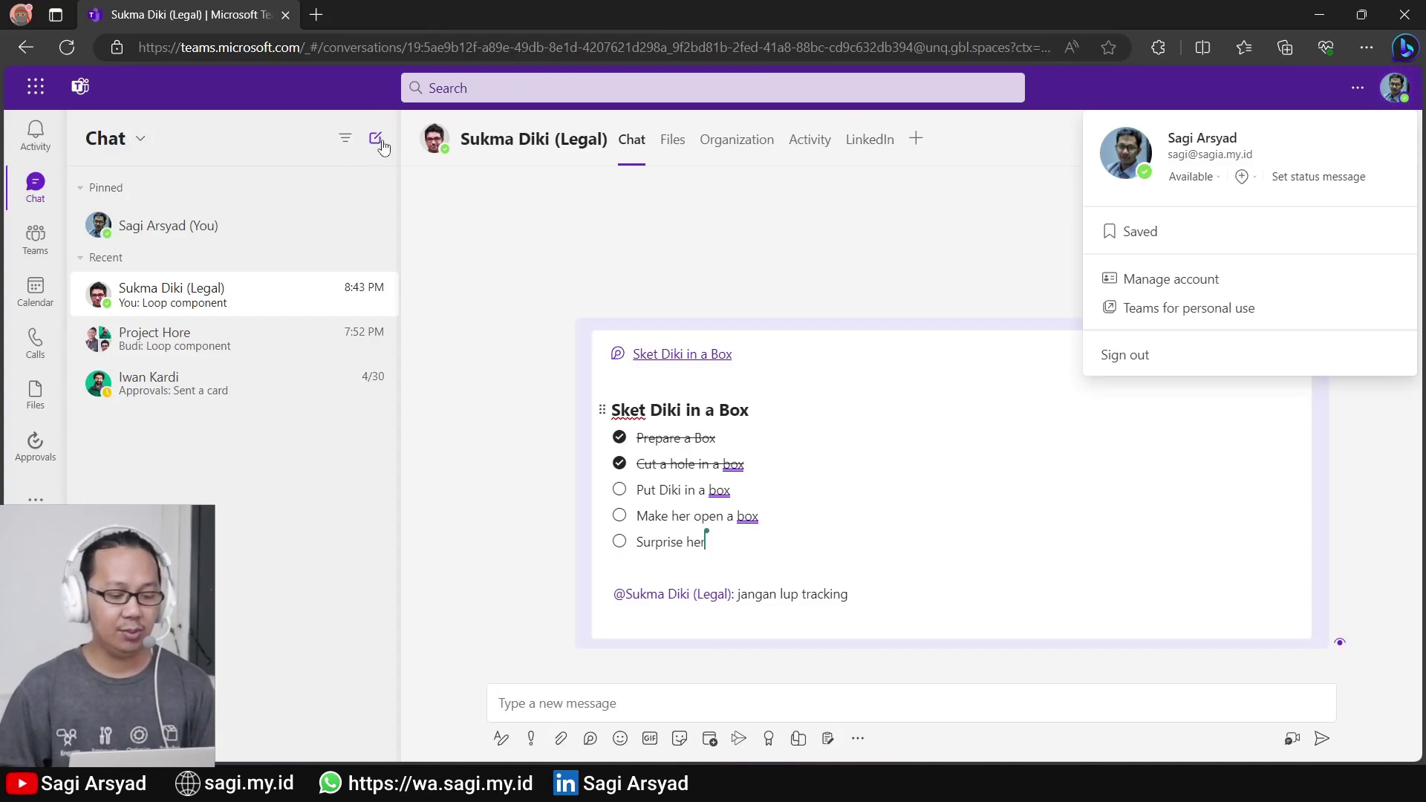
# Start a new chat and add the first four suggested contacts as recipients
pyautogui.click(376, 140)
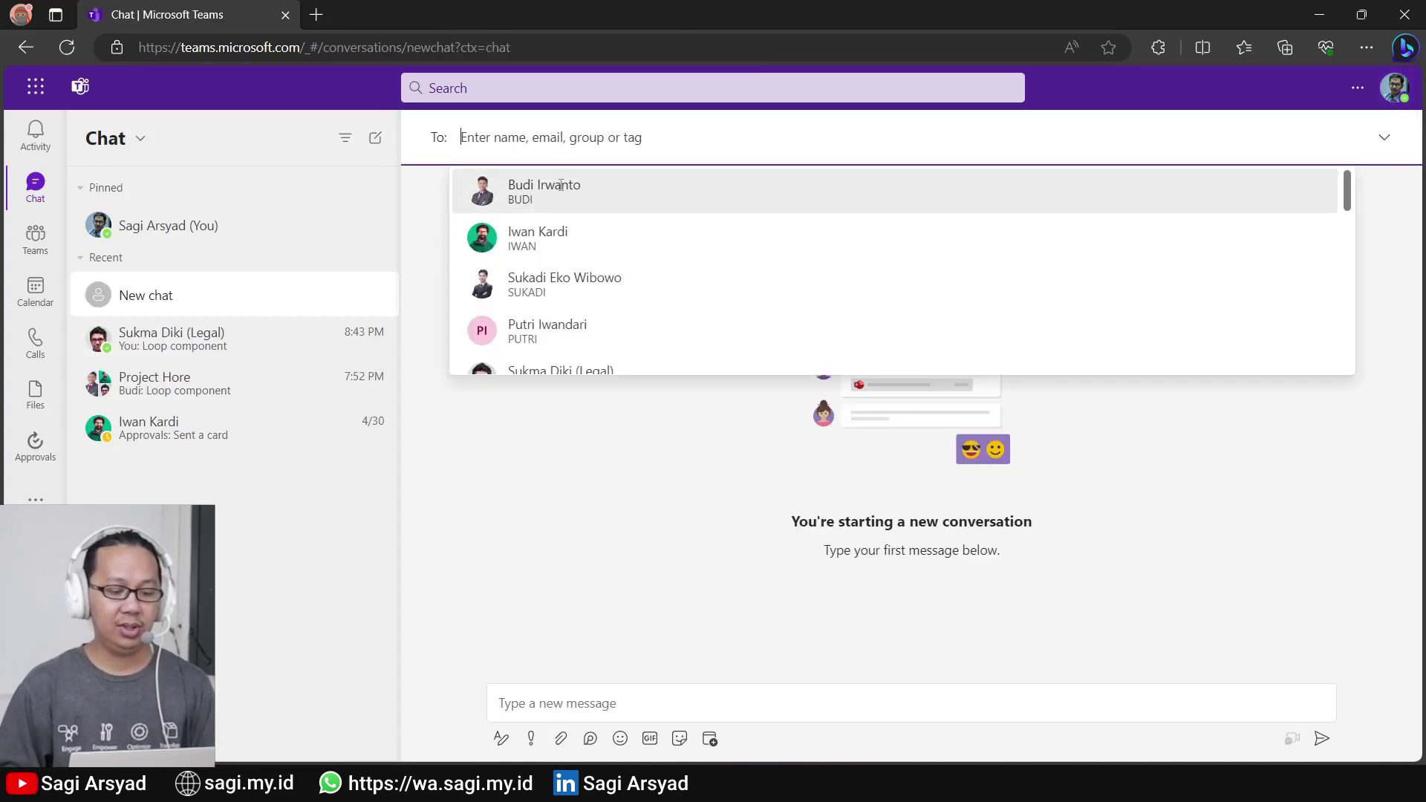
pyautogui.click(561, 185)
pyautogui.click(614, 199)
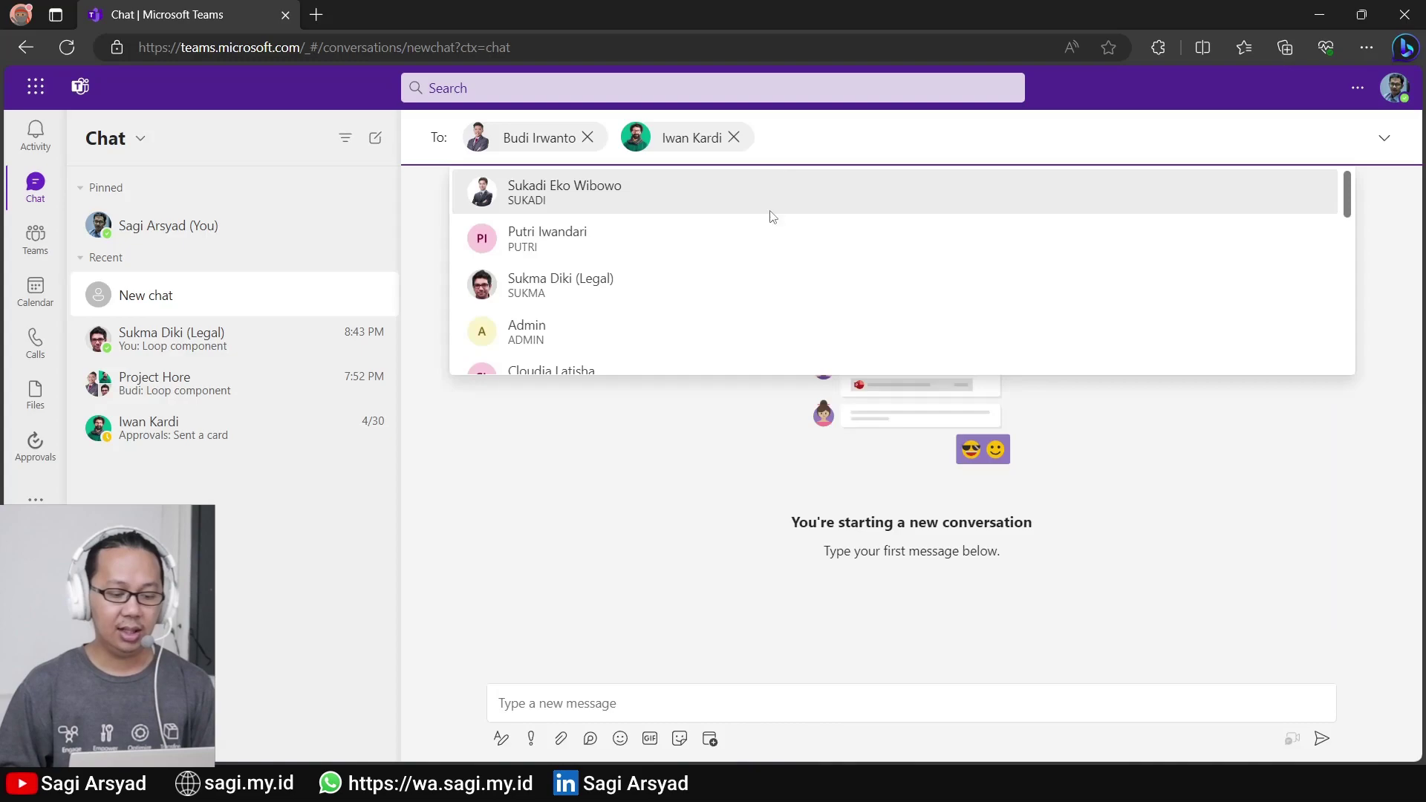
pyautogui.click(767, 191)
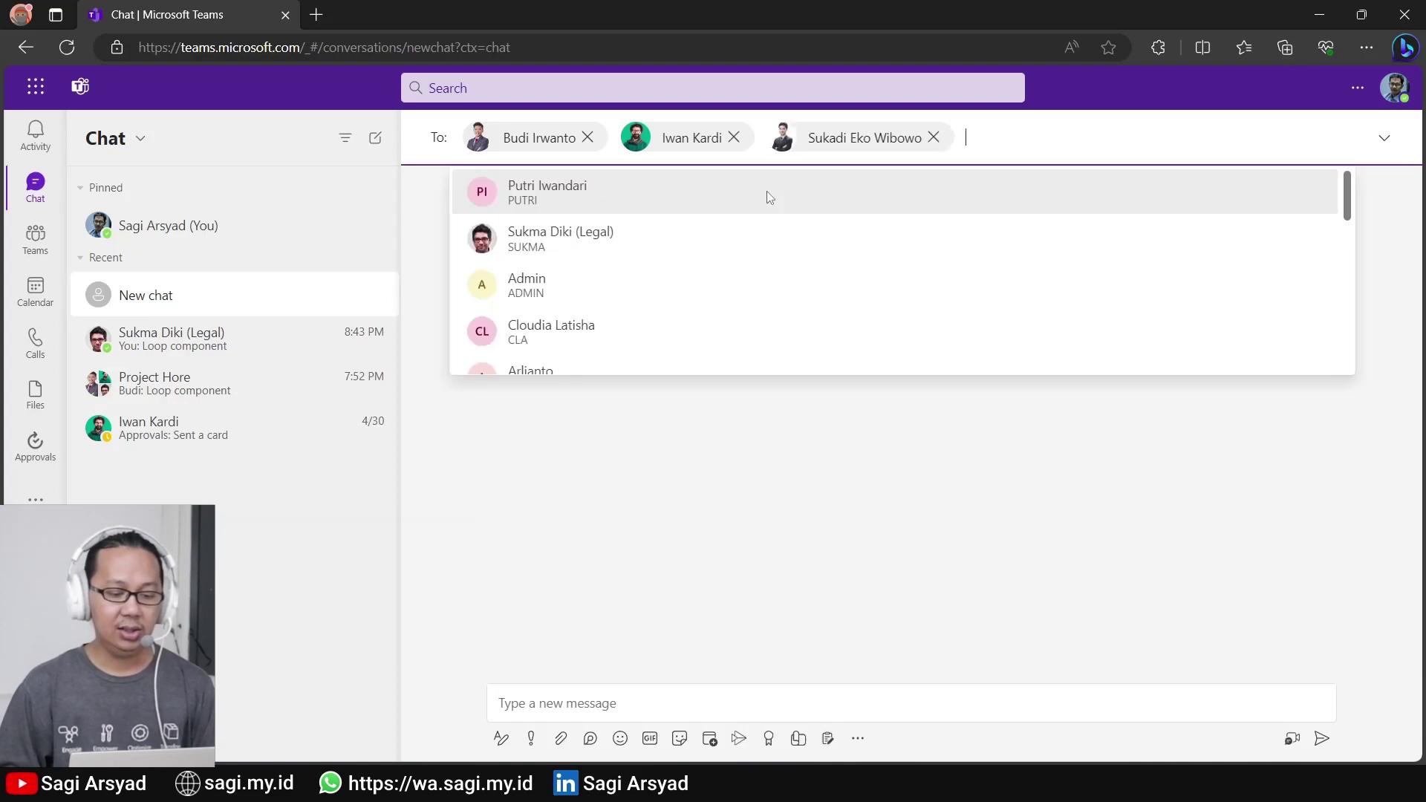
pyautogui.click(807, 186)
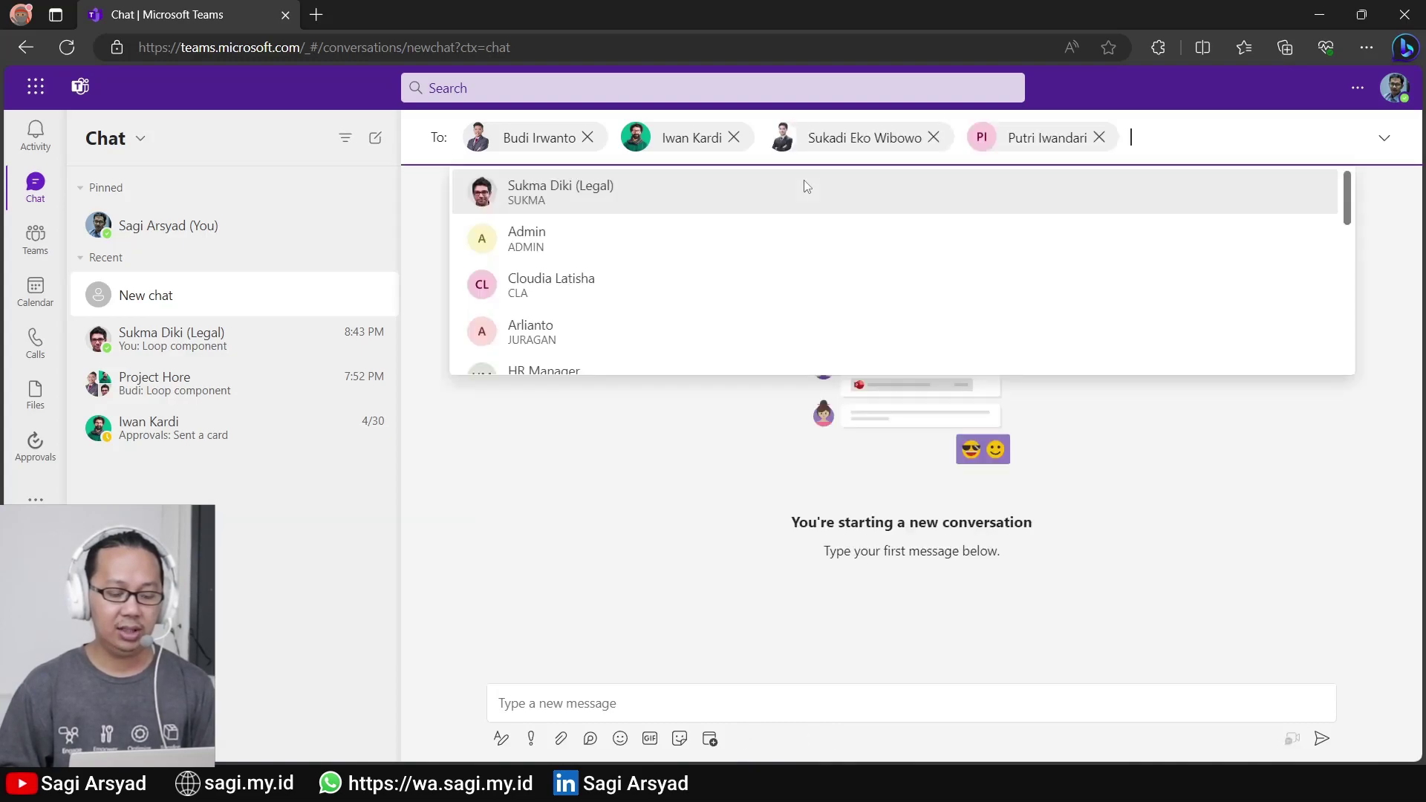
pyautogui.click(674, 473)
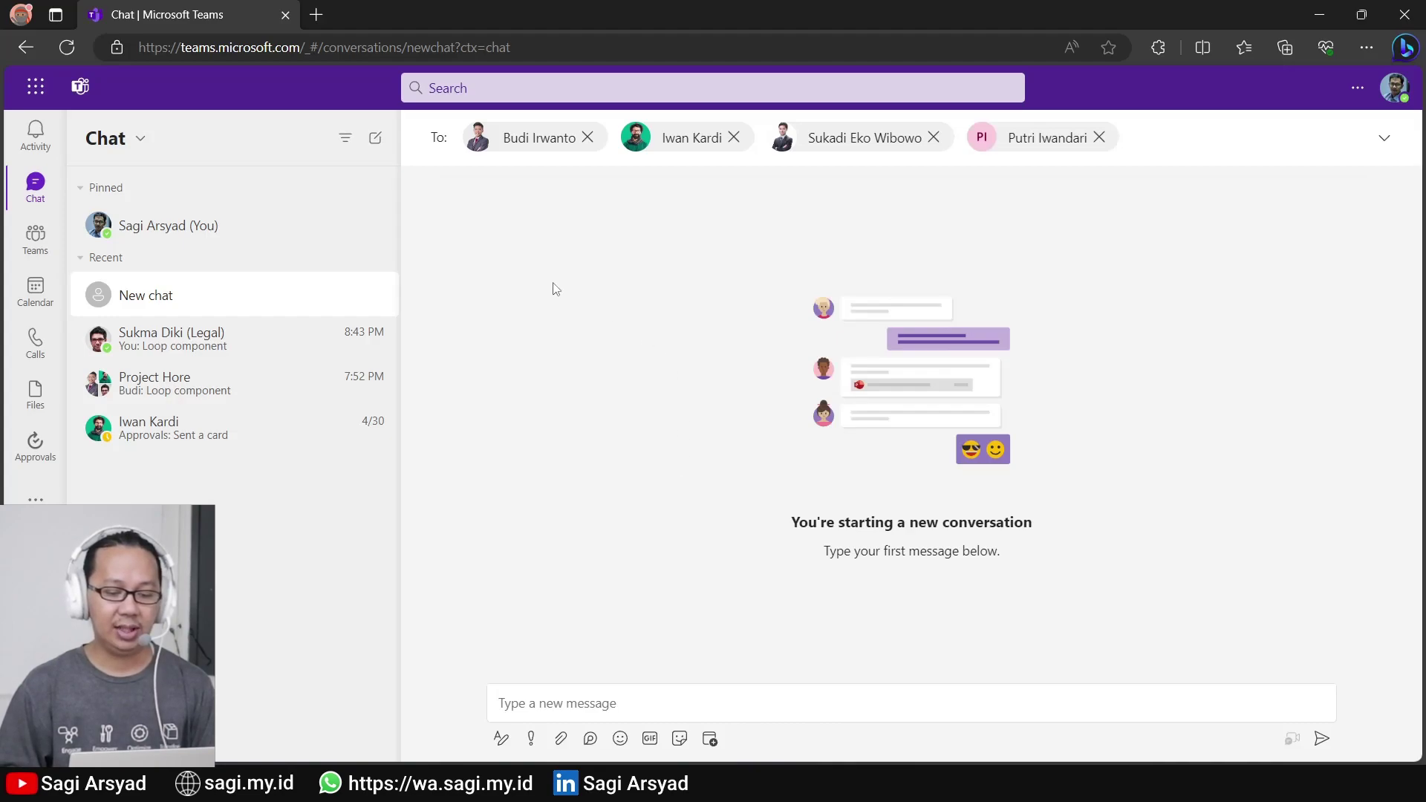
pyautogui.click(1182, 146)
pyautogui.click(687, 554)
# Send the message "hi" to the new group chat
pyautogui.click(698, 693)
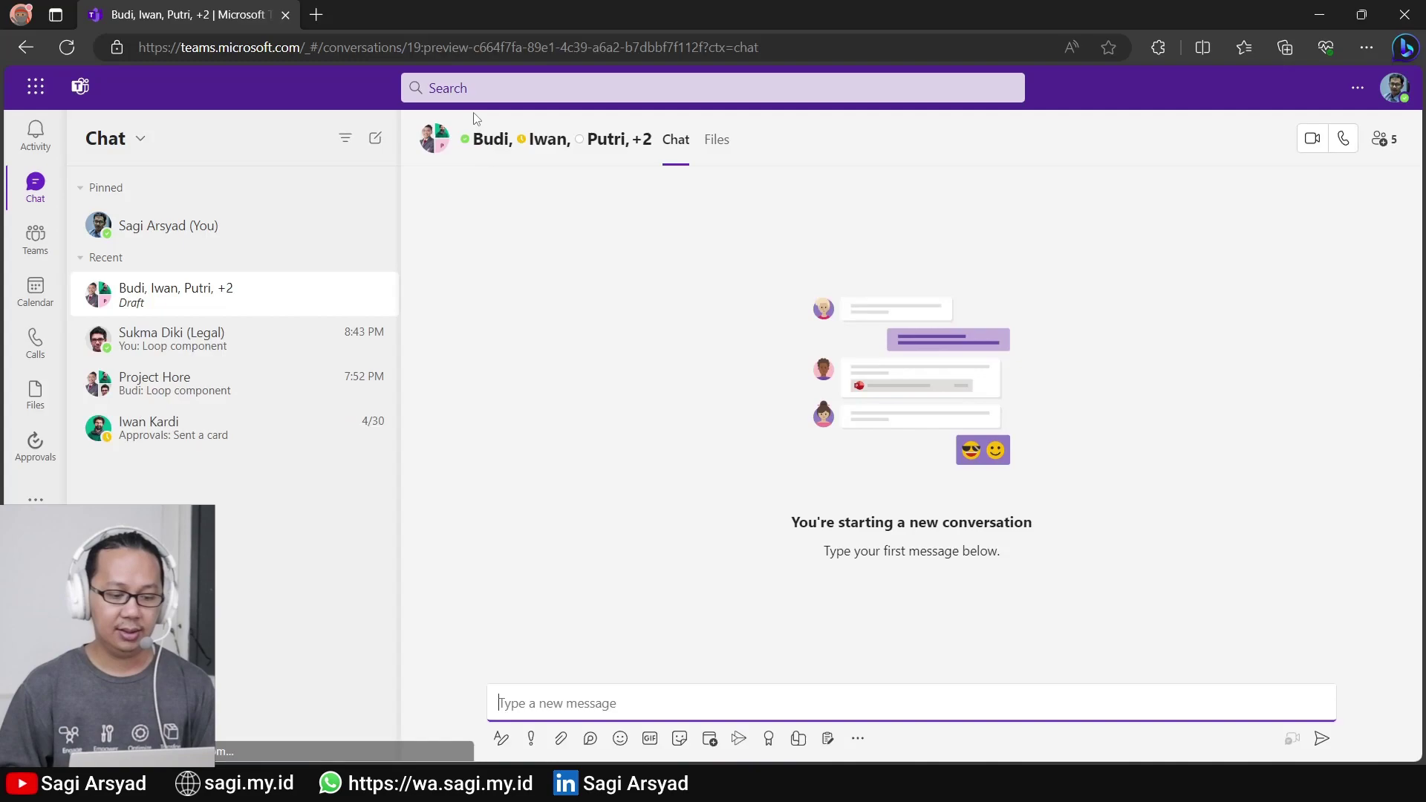
pyautogui.click(665, 707)
pyautogui.write('hi')
pyautogui.press('Return')
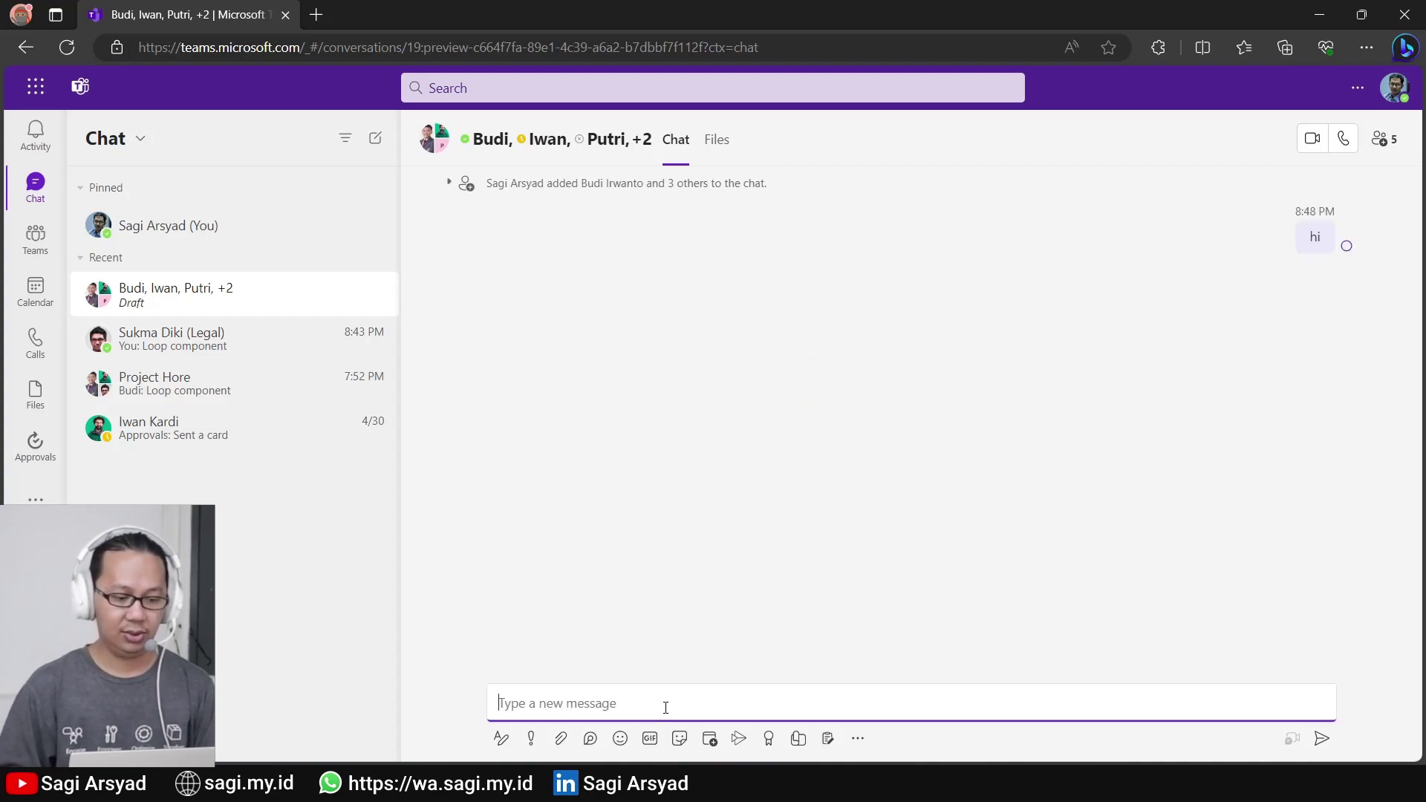
# Name the group chat "Group Management"
pyautogui.click(670, 139)
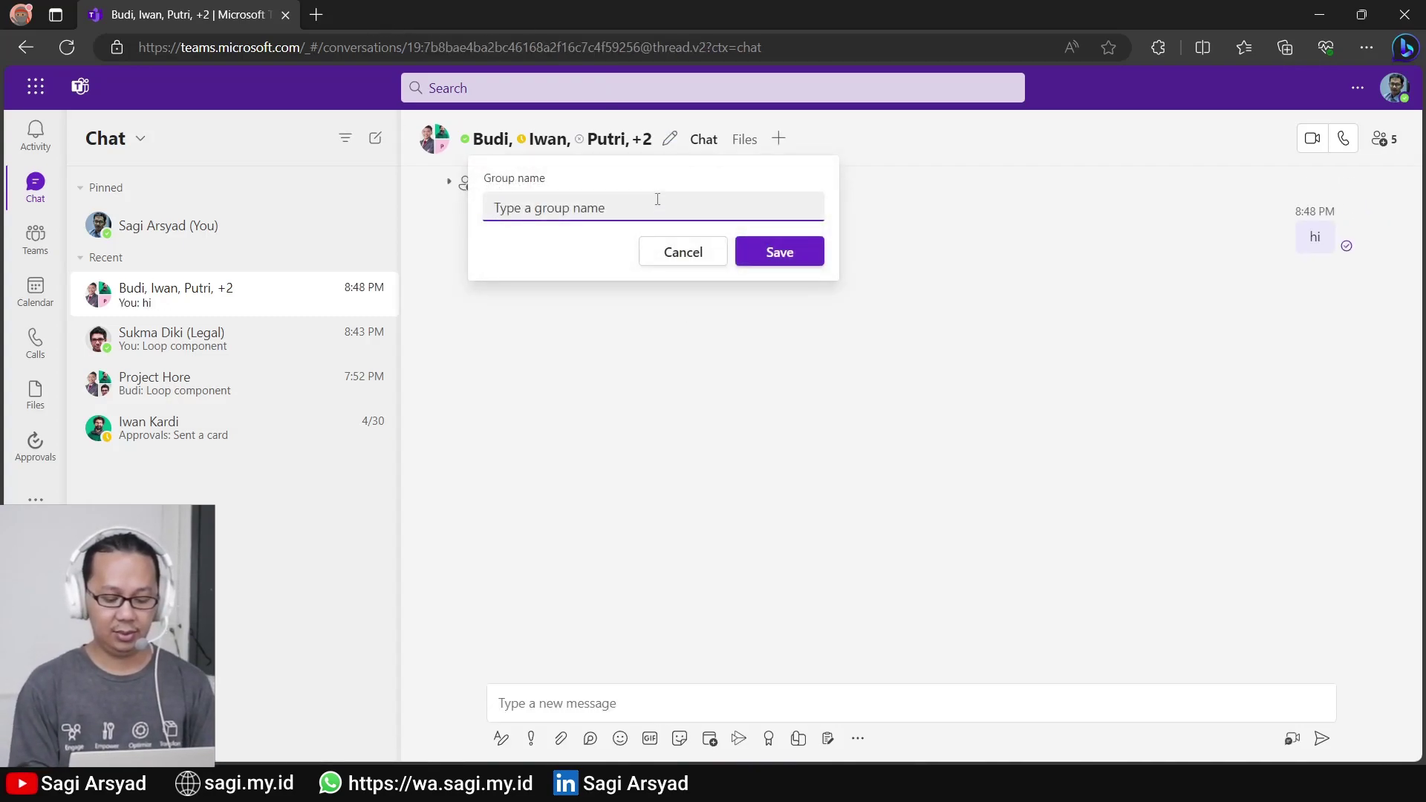
pyautogui.write('Group Management')
pyautogui.press('Return')
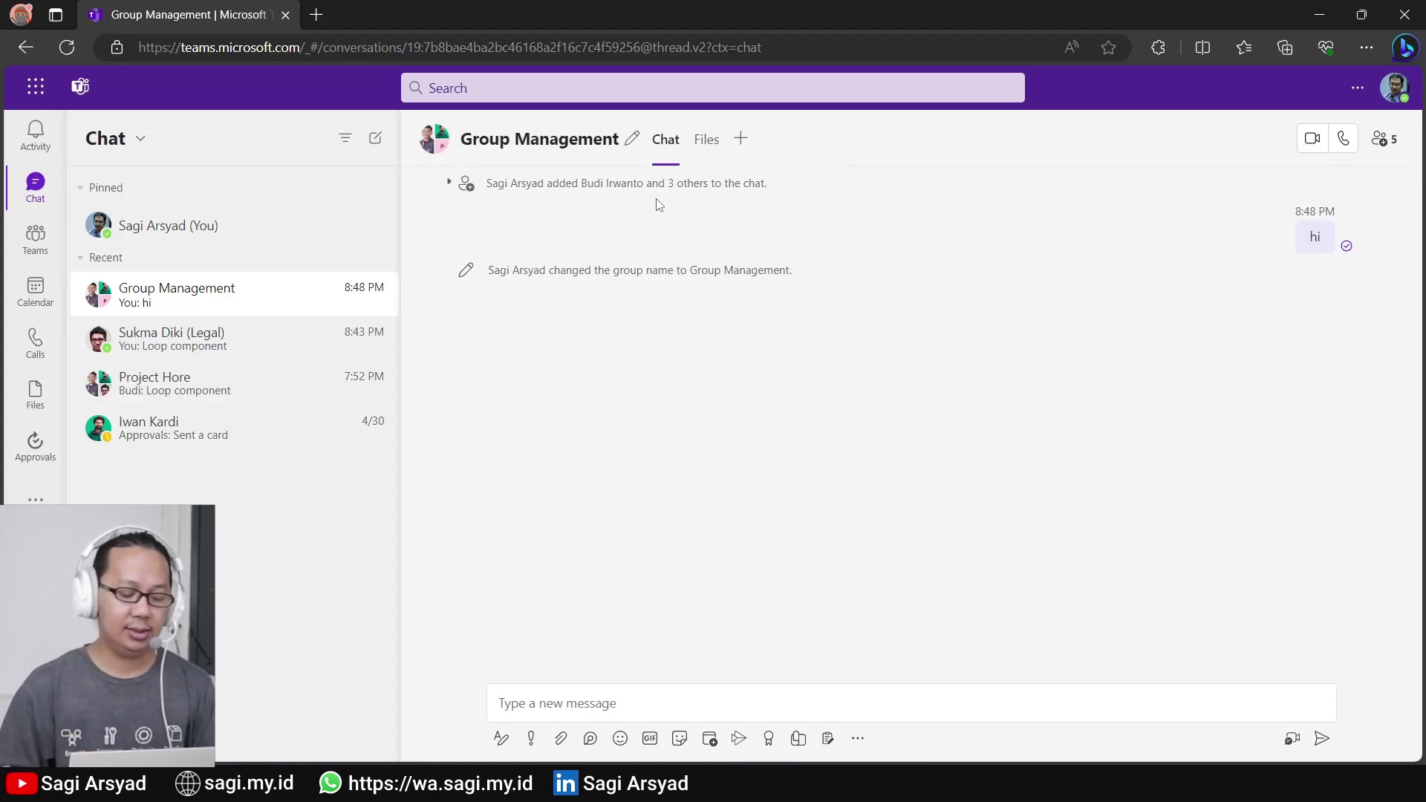
# Copy the Loop checklist component from the legal contact's chat and send it in the Group Management chat
pyautogui.click(590, 738)
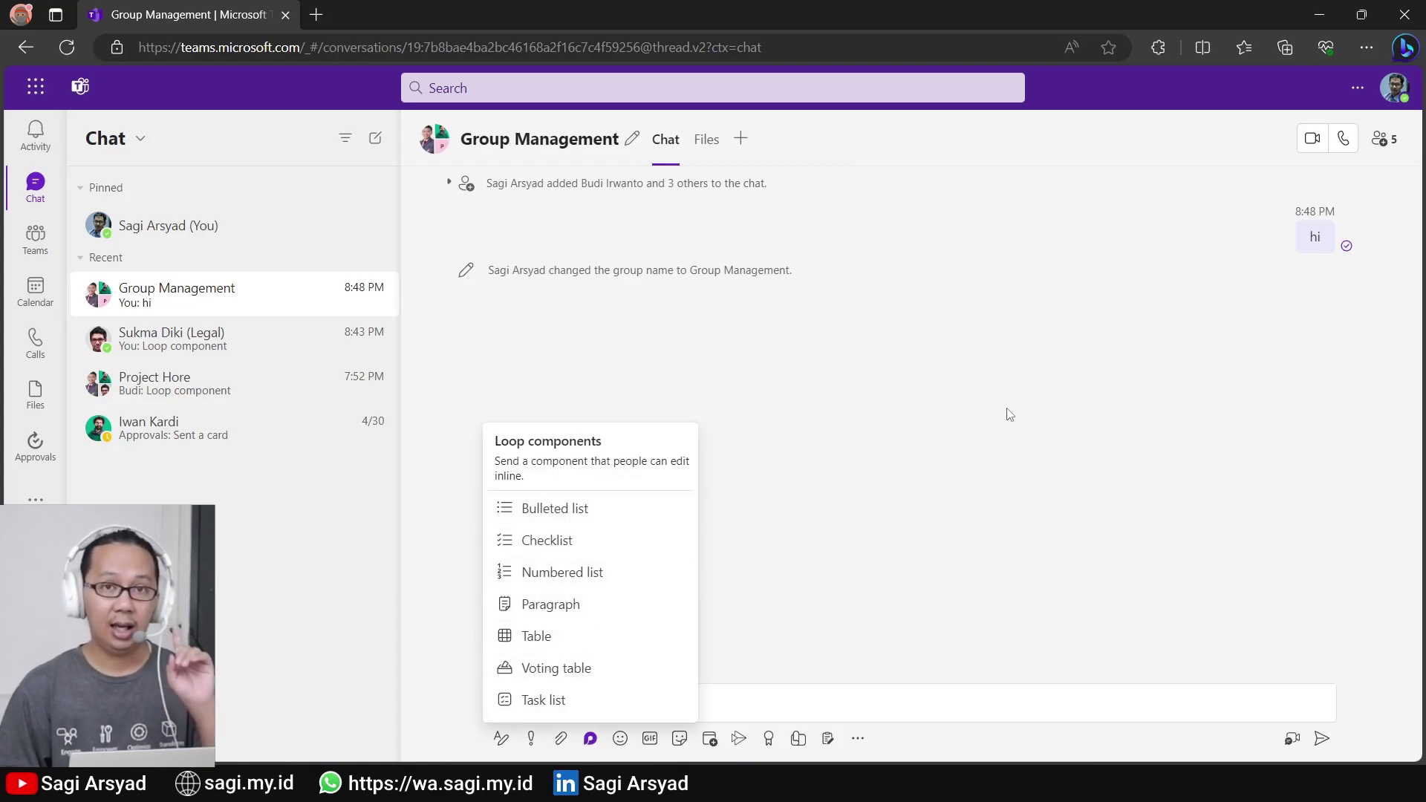
pyautogui.click(205, 340)
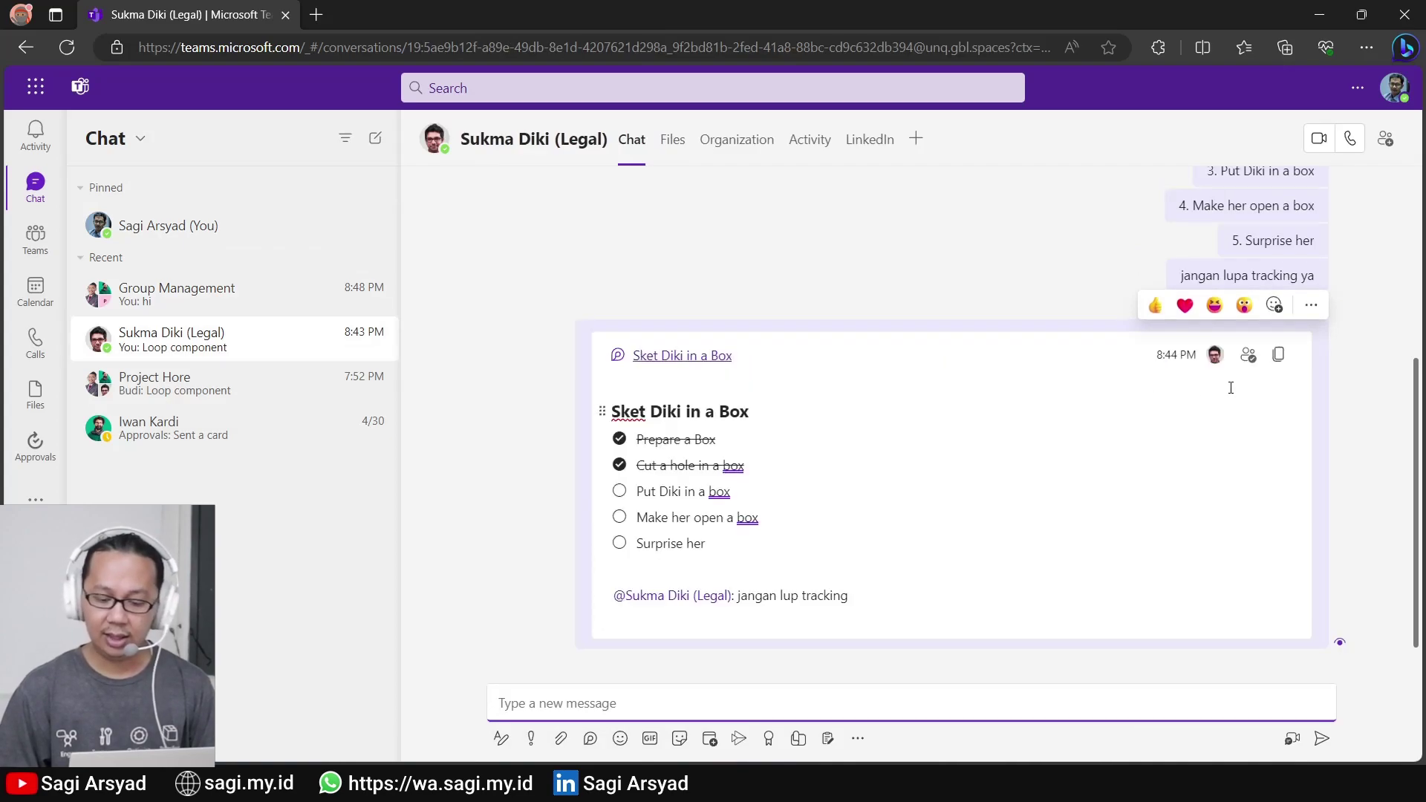
pyautogui.click(1281, 358)
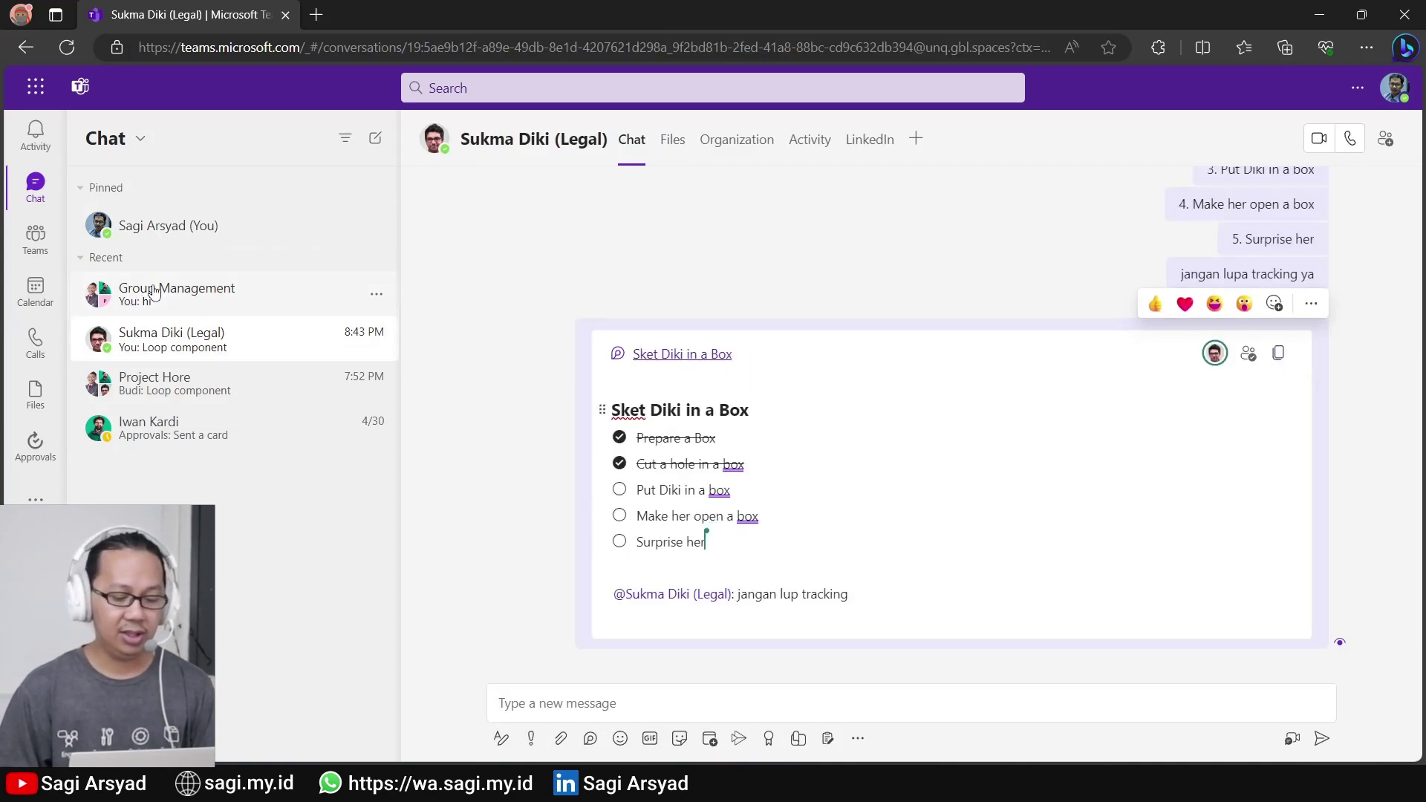
pyautogui.click(369, 309)
pyautogui.hotkey('ctrl', 'v')
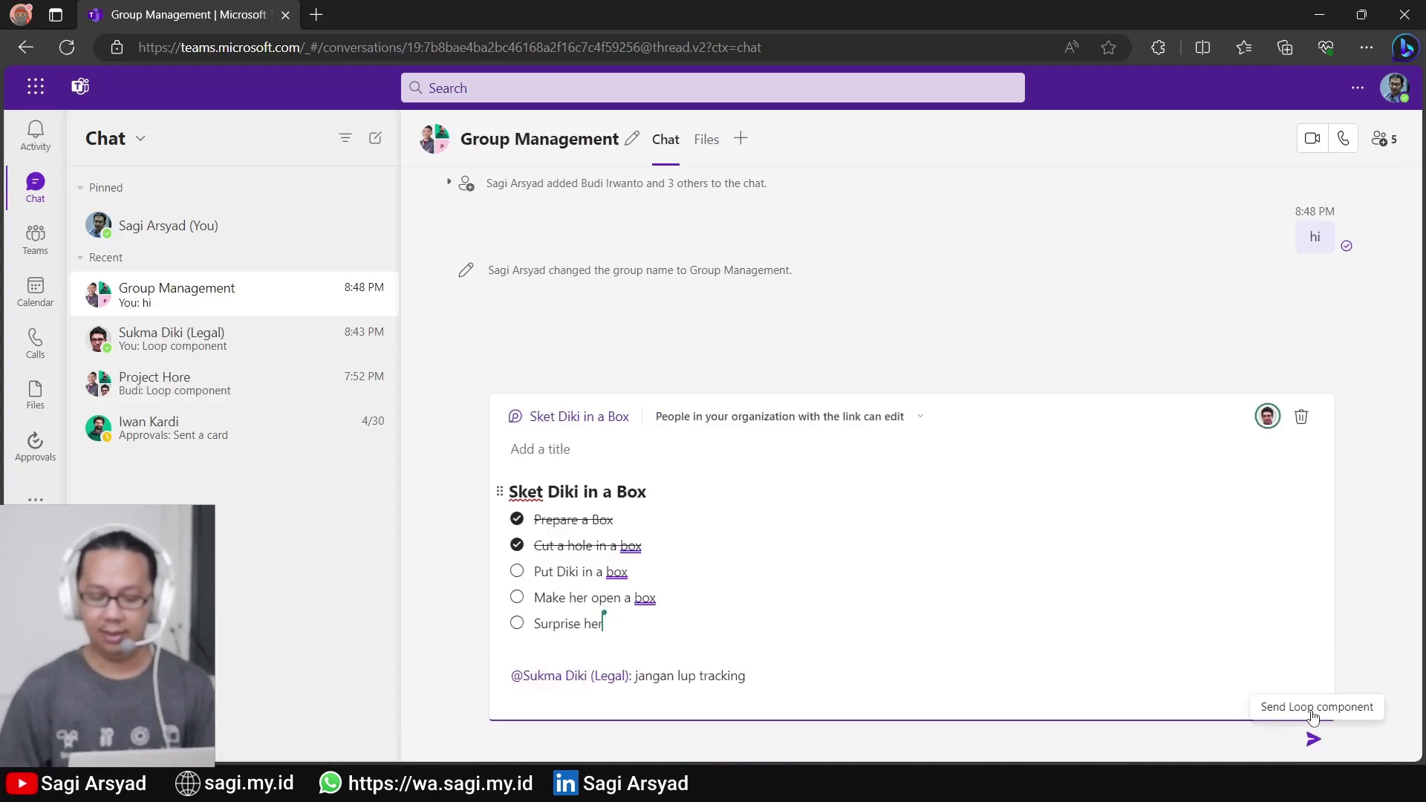
pyautogui.click(1313, 739)
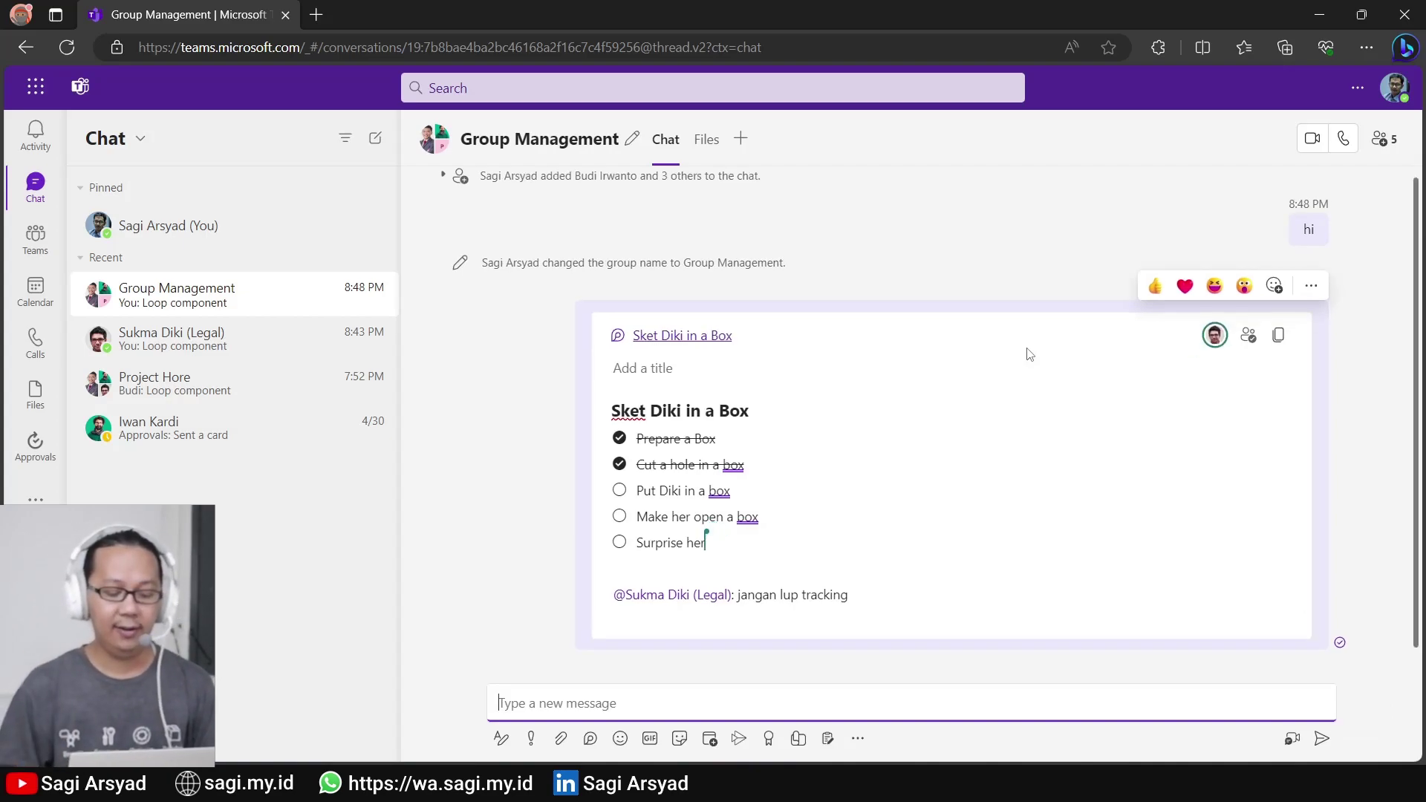
# Add a line below the checklist mentioning the second suggested contact, the first suggested contact and a third group member, followed by ": tolong direcheck"
pyautogui.click(903, 594)
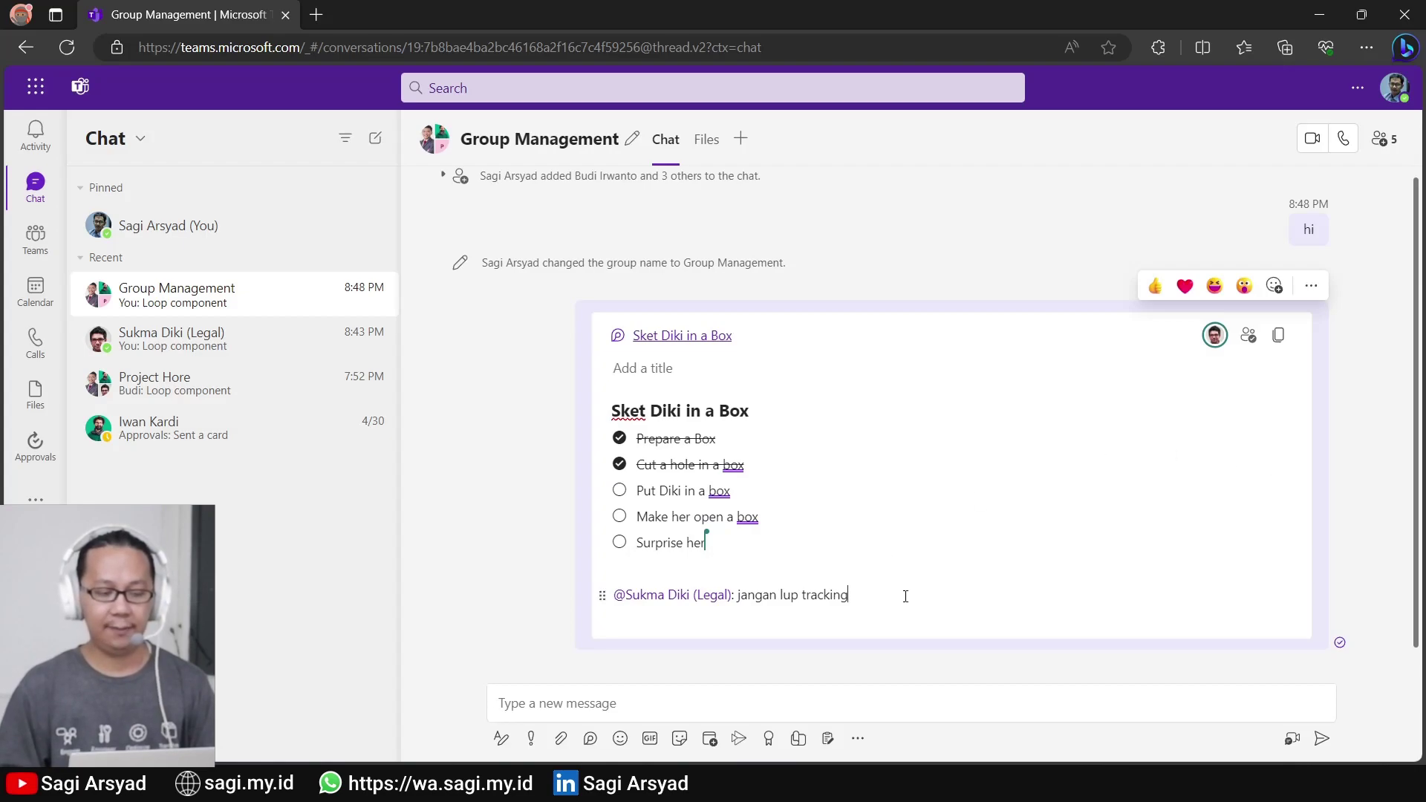
pyautogui.press('Return')
pyautogui.write('@')
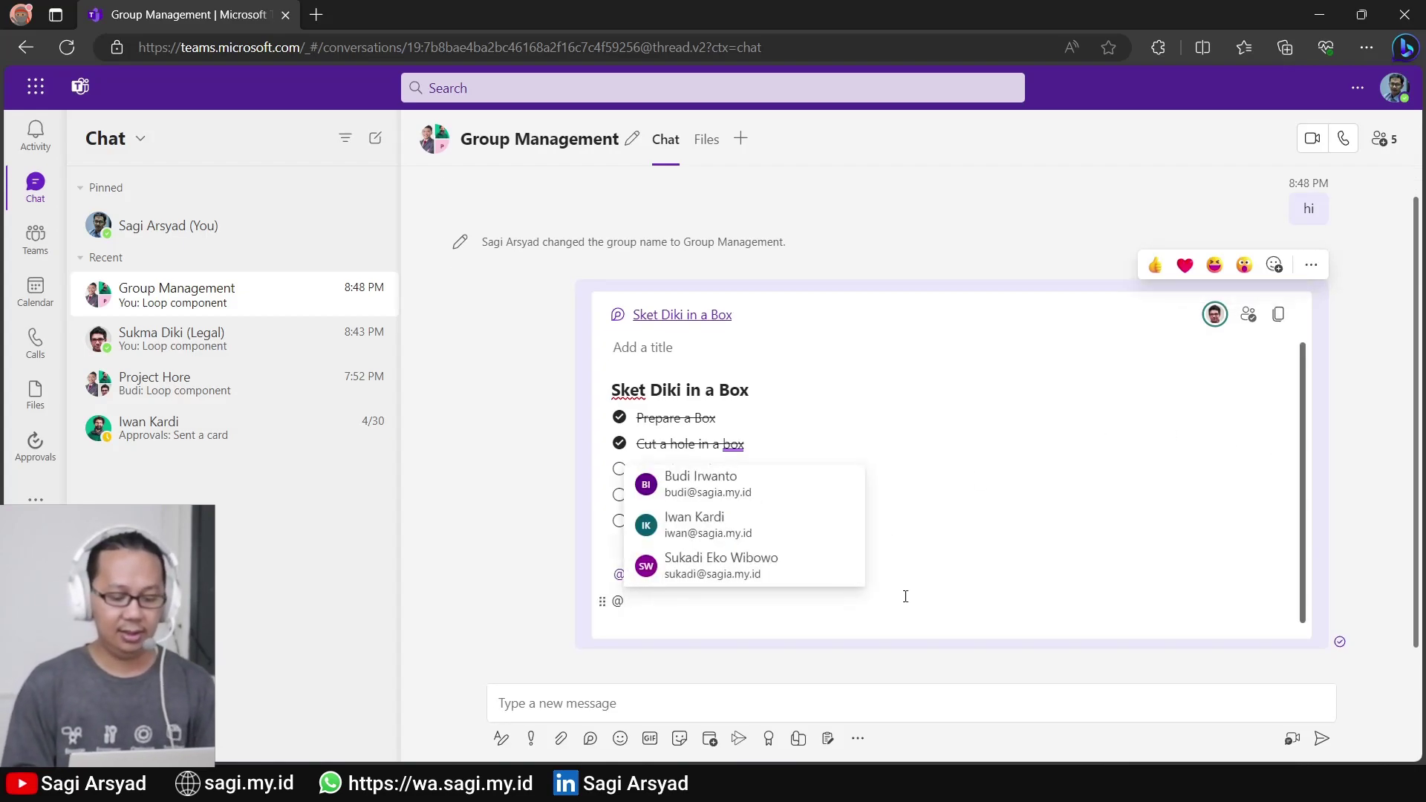
pyautogui.click(704, 551)
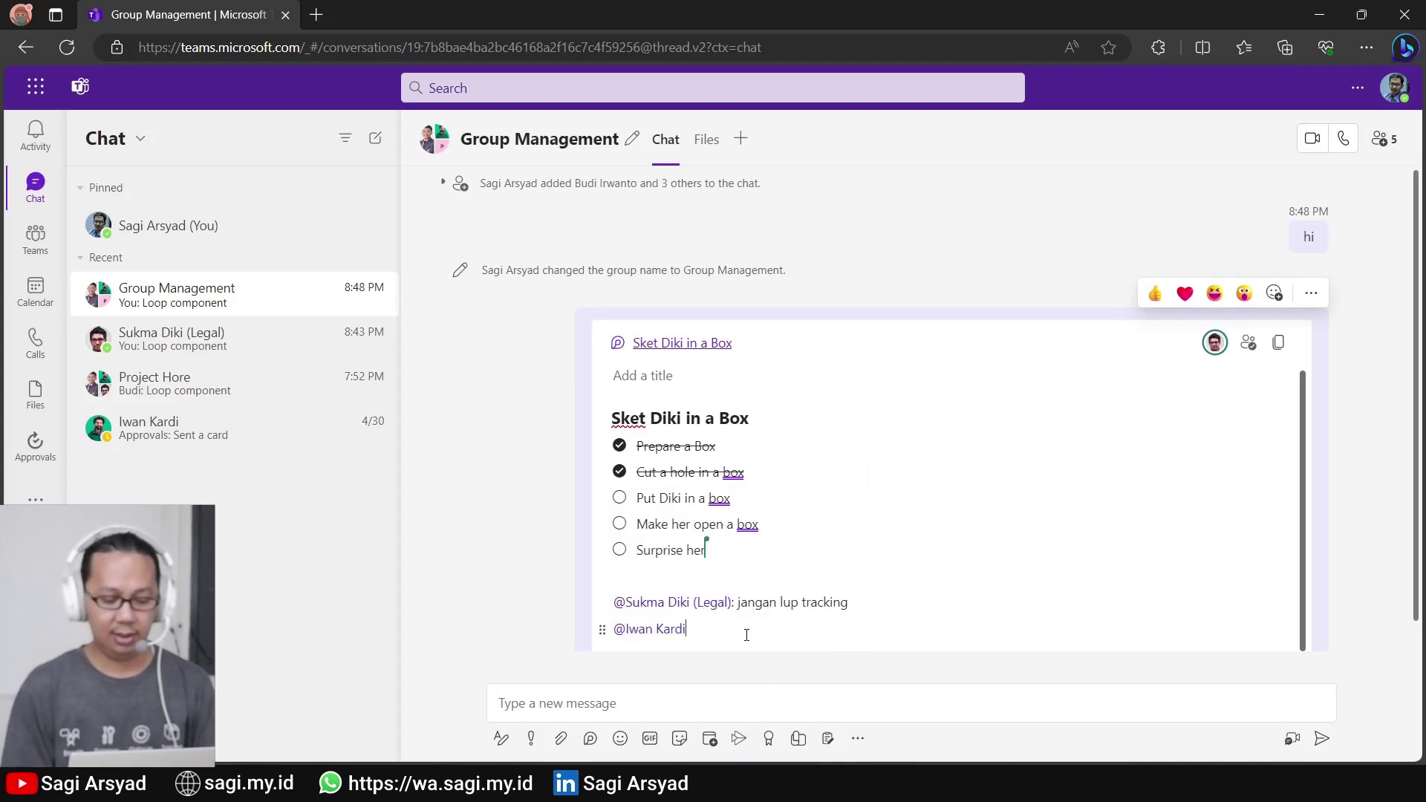
pyautogui.write('@')
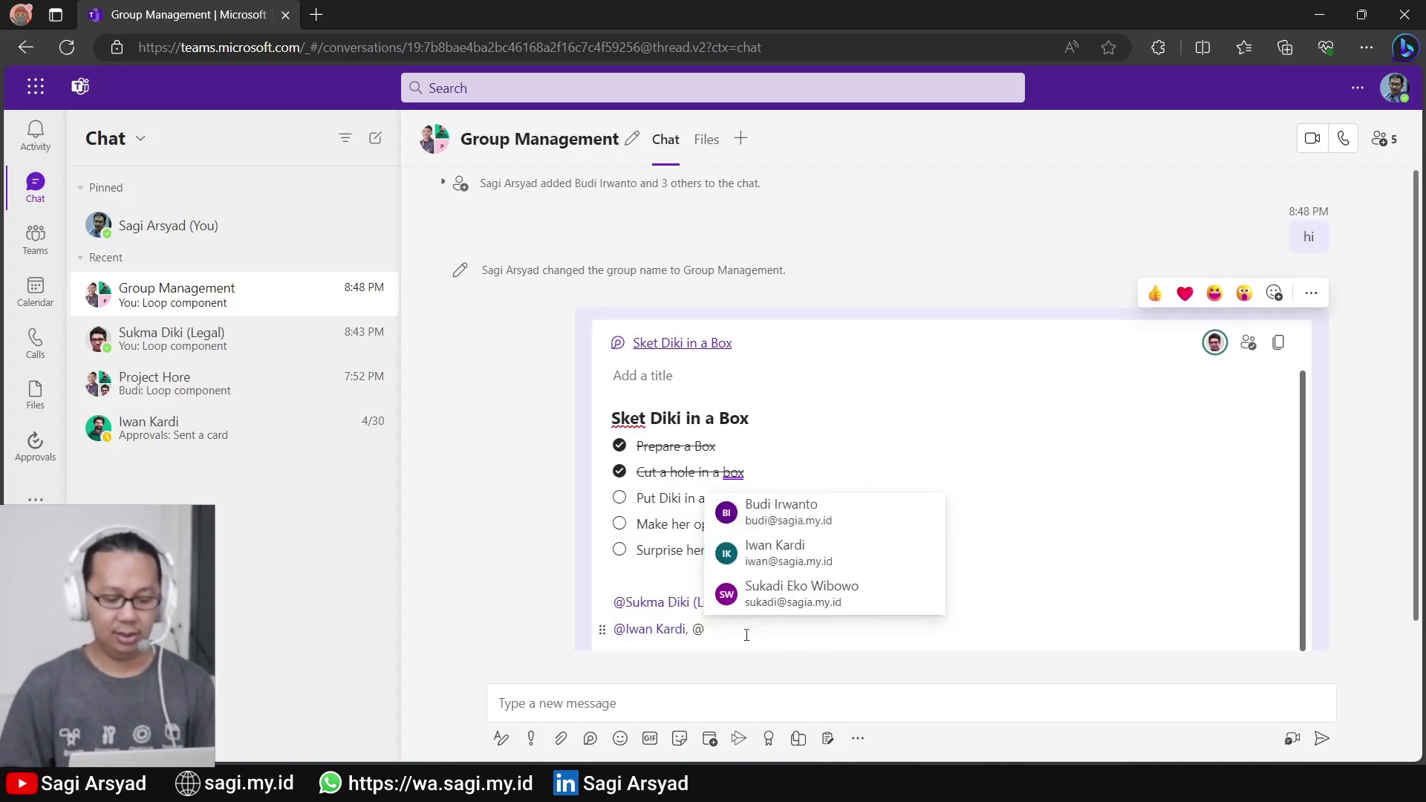
pyautogui.click(779, 528)
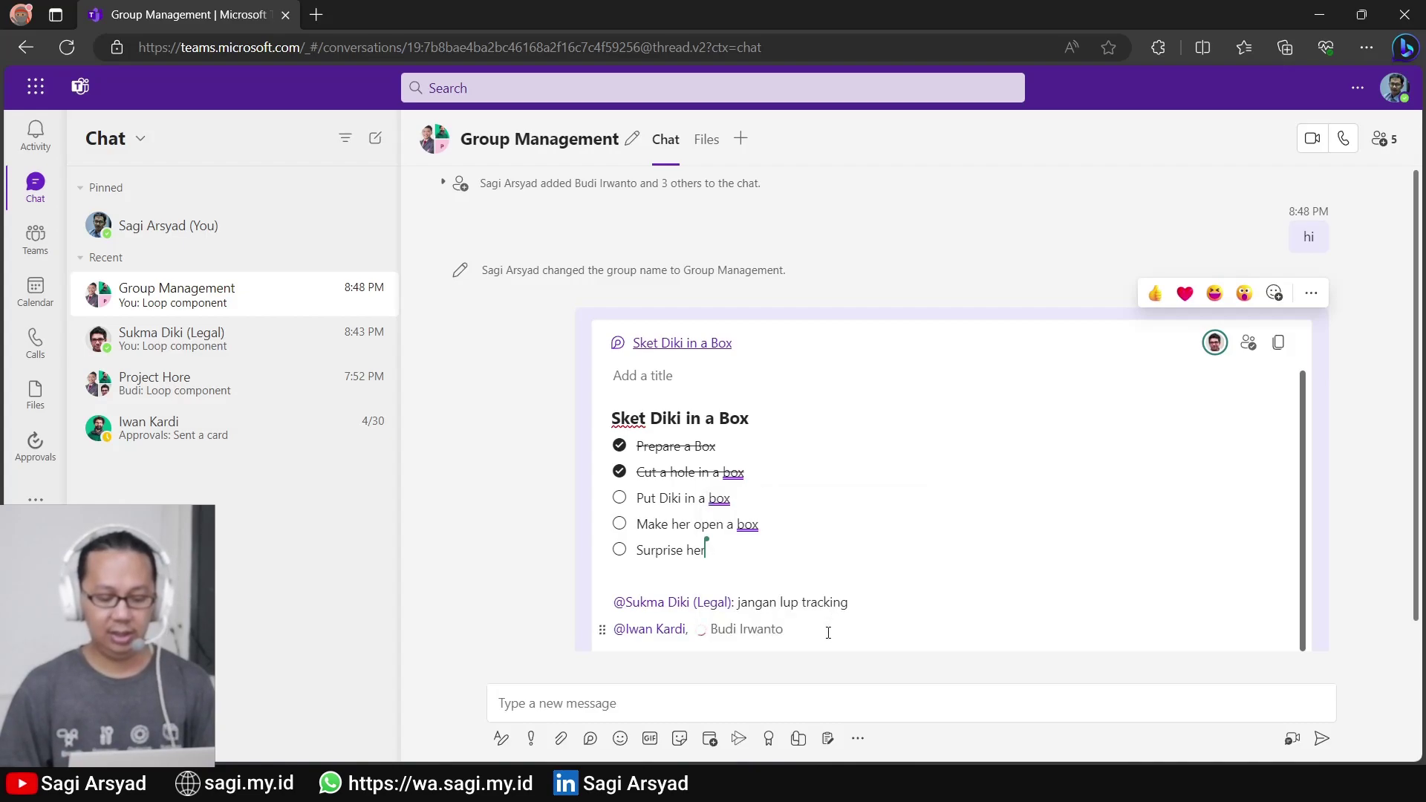
pyautogui.write('@pu')
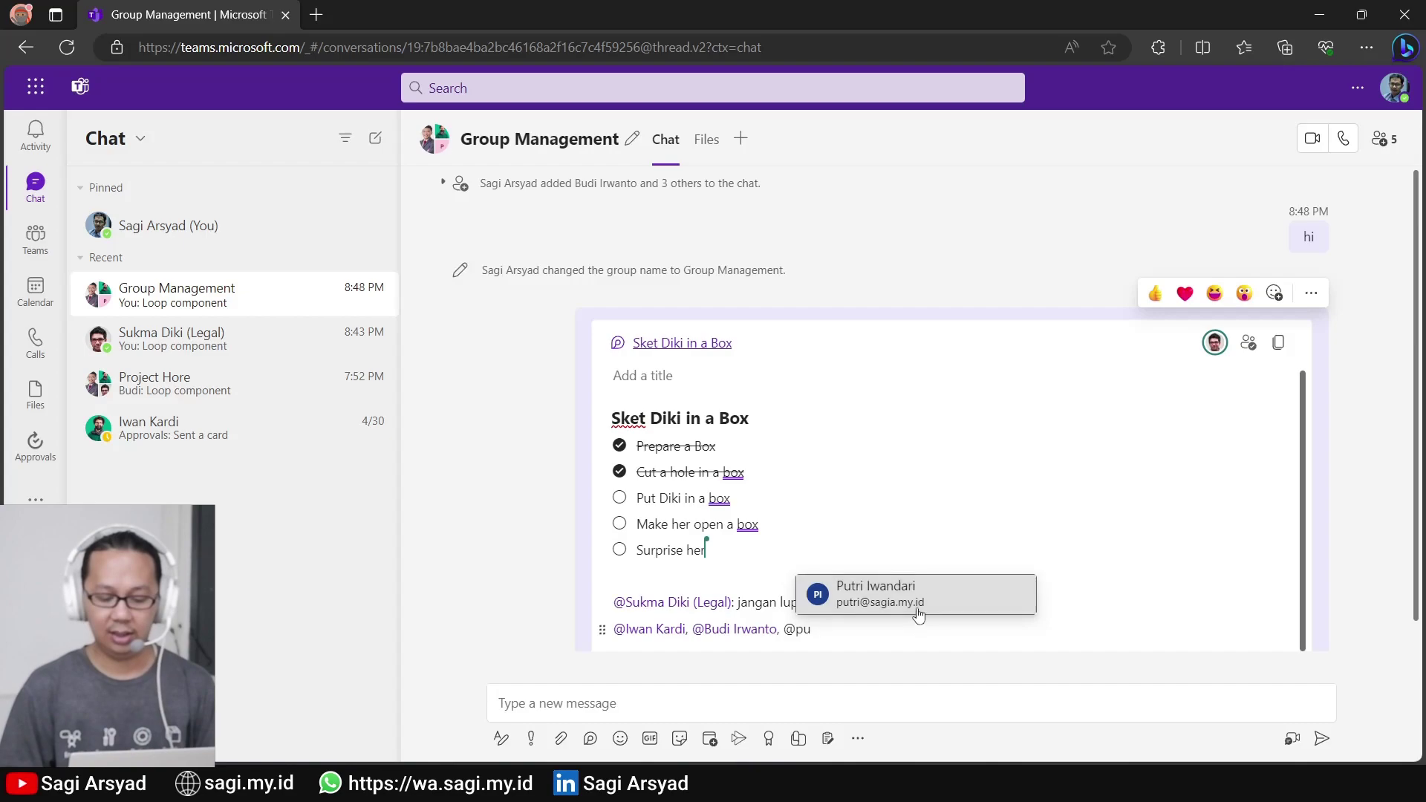
pyautogui.click(917, 603)
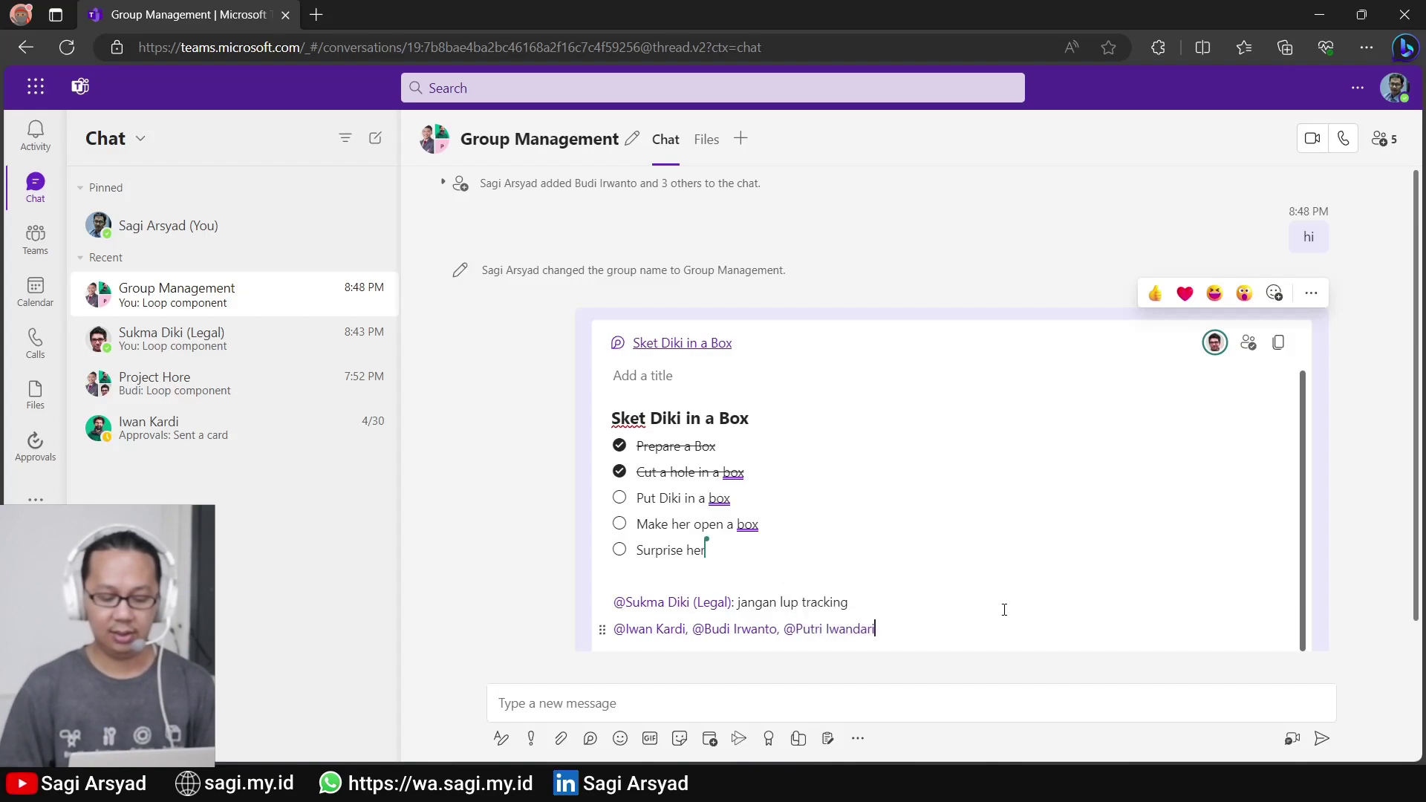
pyautogui.write(': tolong ')
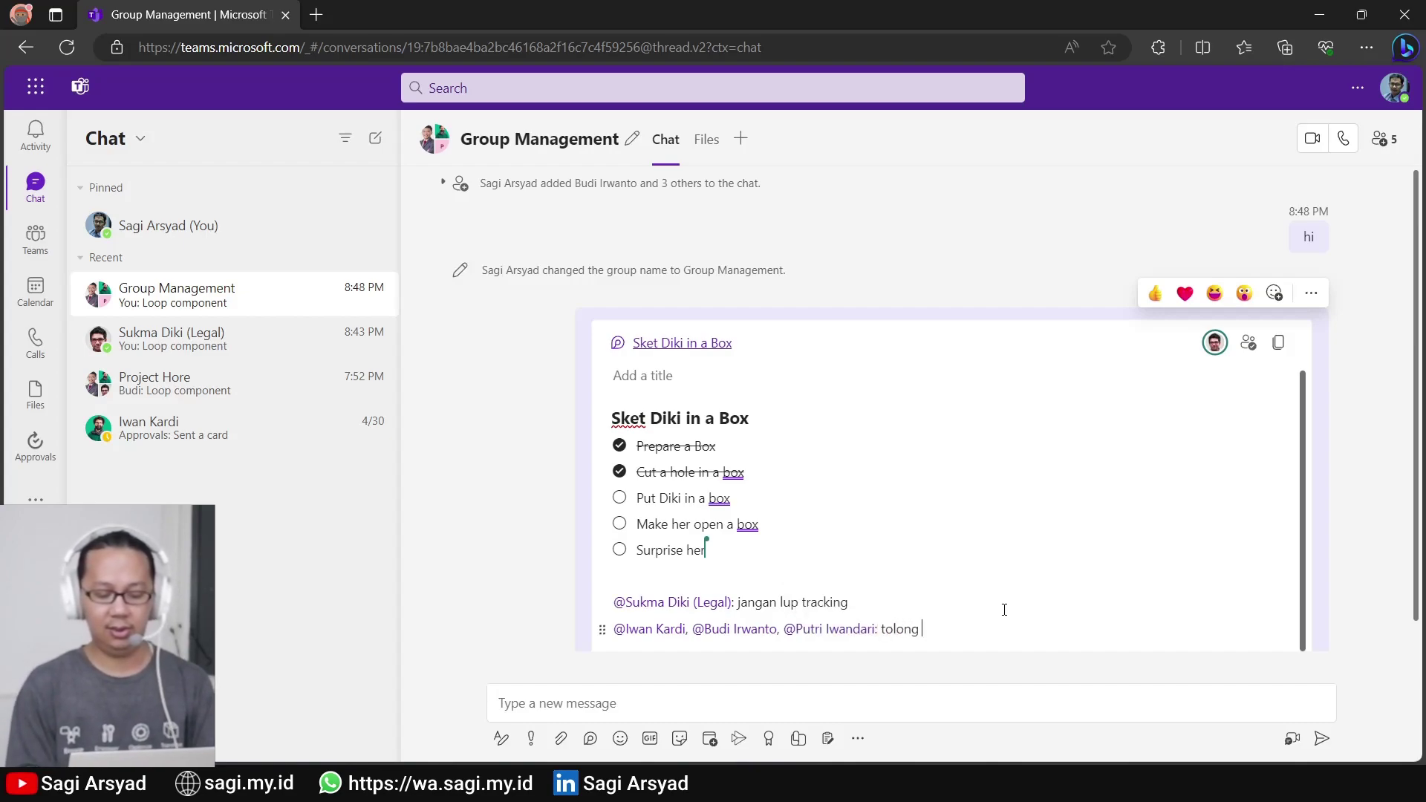
pyautogui.write('direcheck')
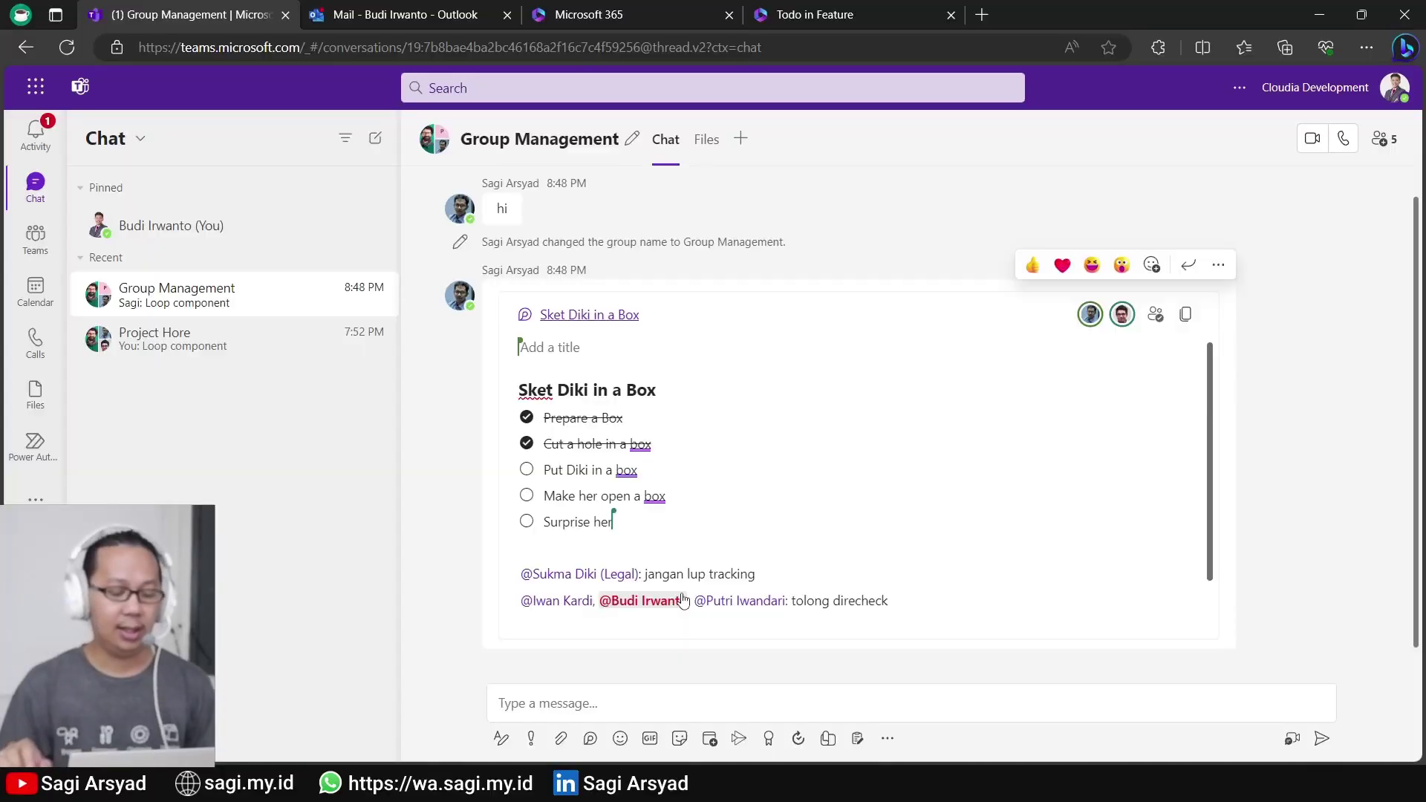
# In a mentioned member's account, start a new line below the mentions and examine all element types insertable into the Loop component
pyautogui.click(548, 600)
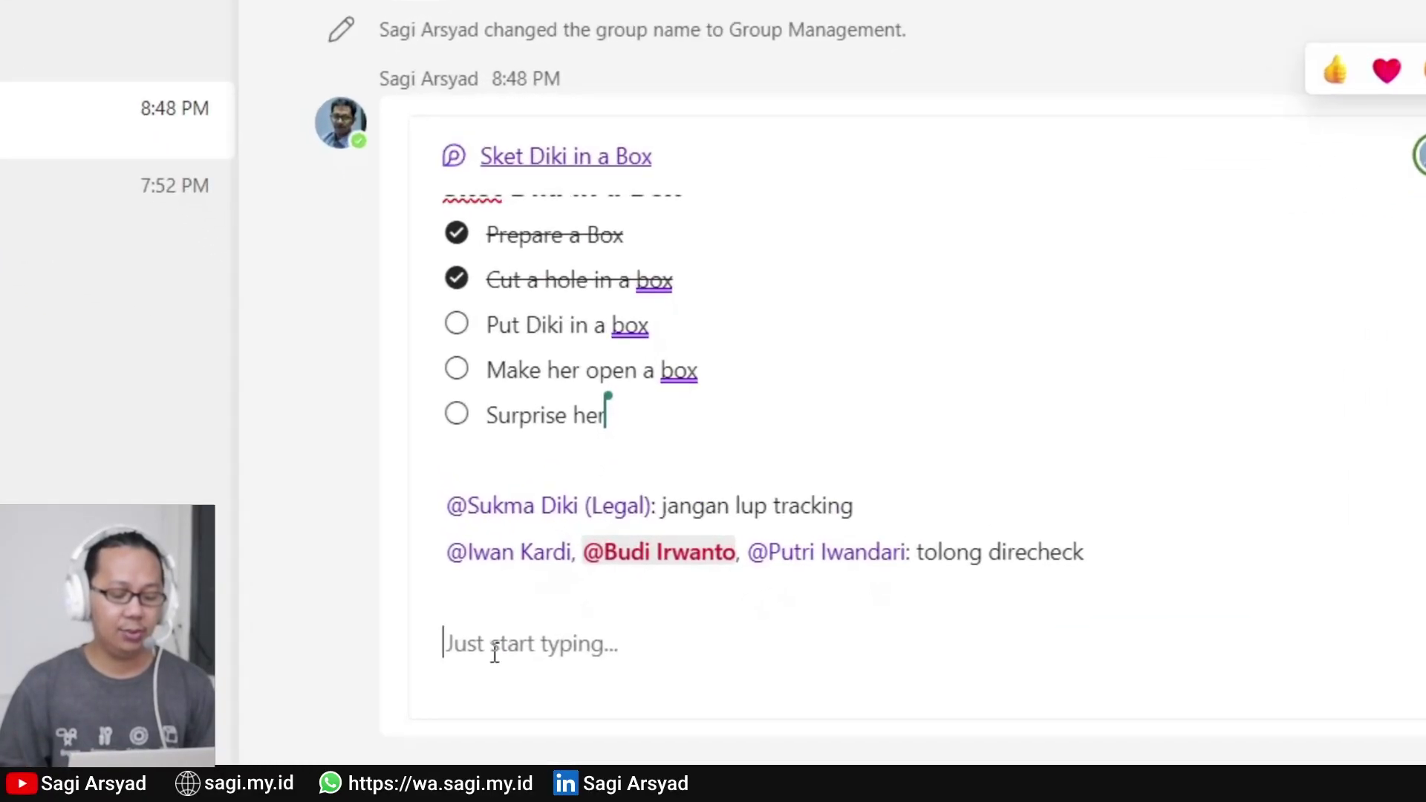
pyautogui.write('/')
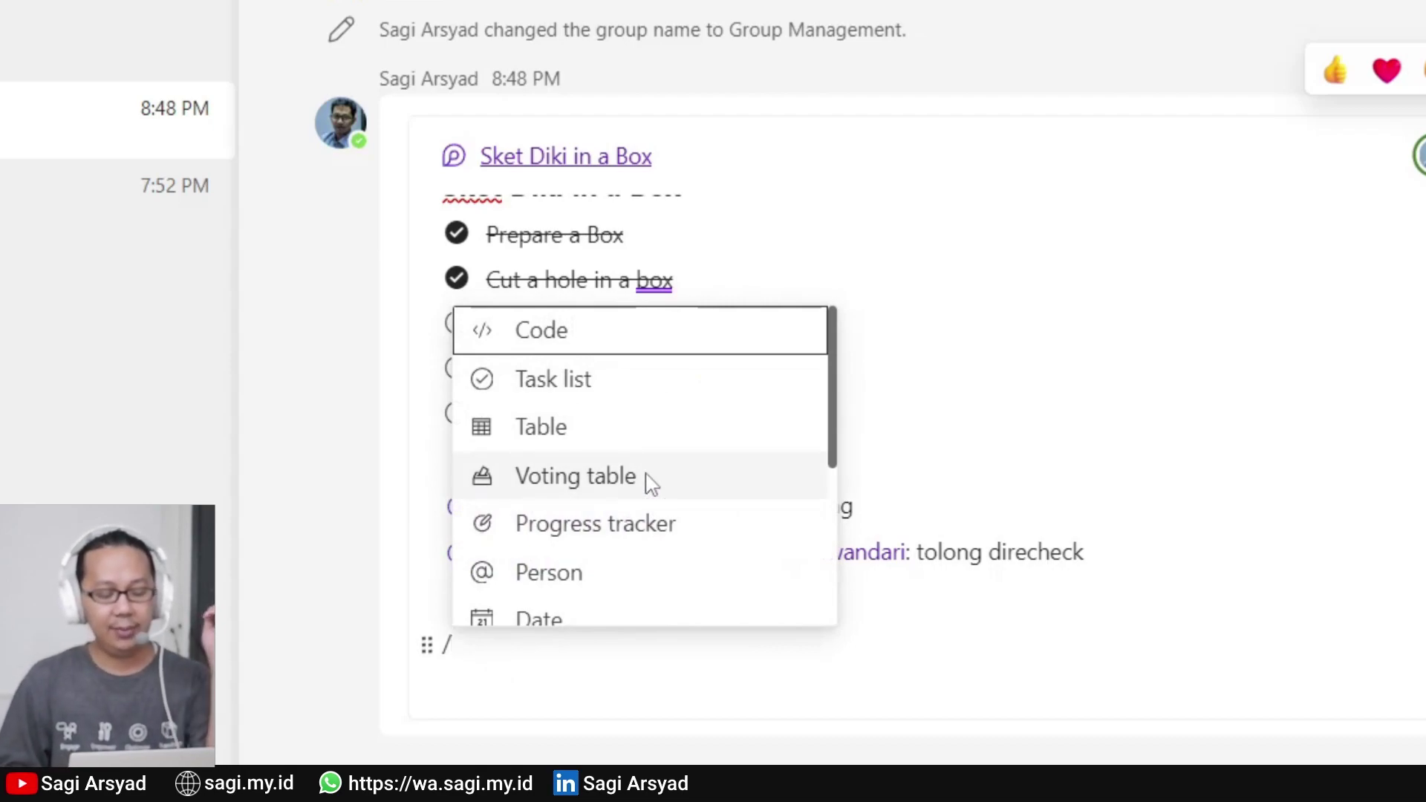
pyautogui.scroll(-1, 649, 481)
pyautogui.scroll(1, 596, 331)
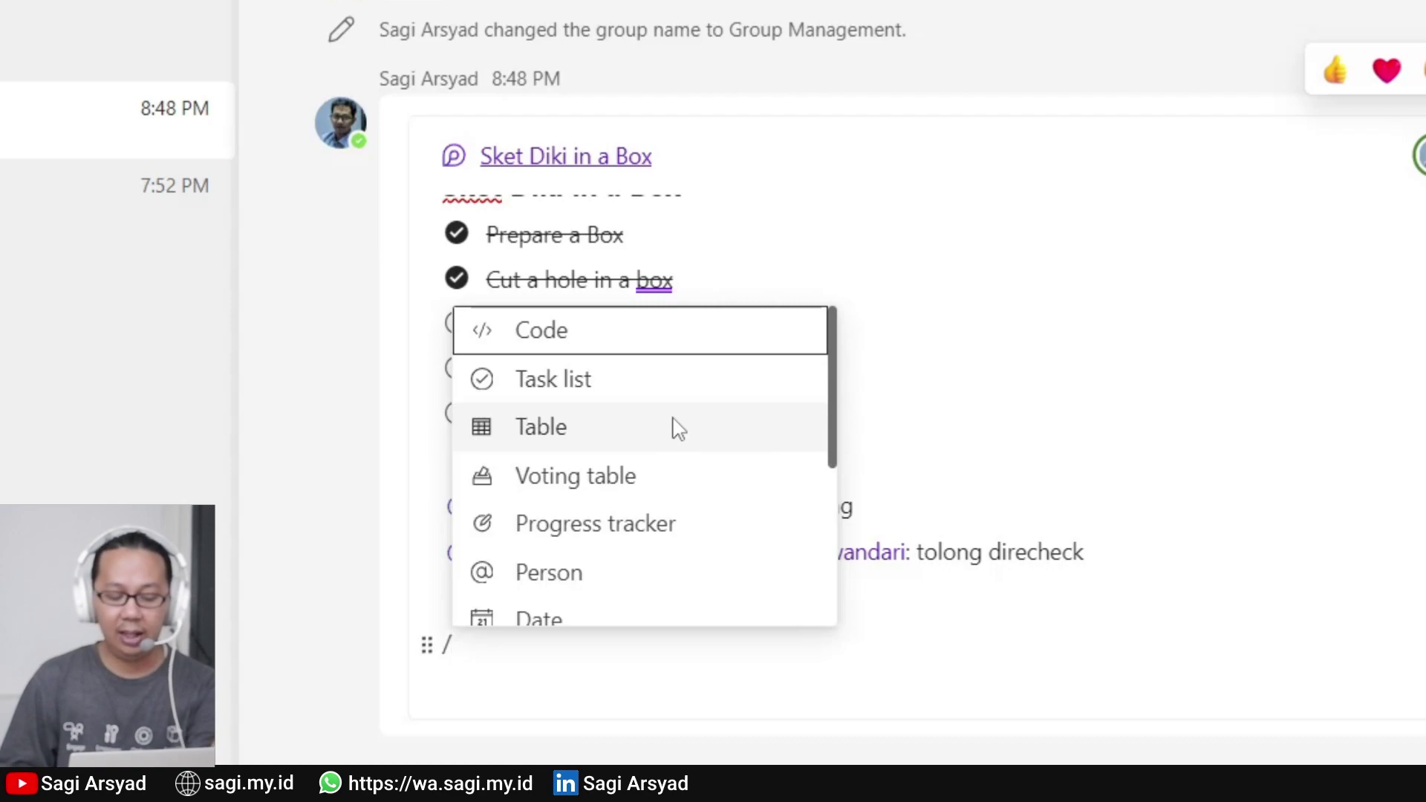
pyautogui.scroll(-1, 682, 476)
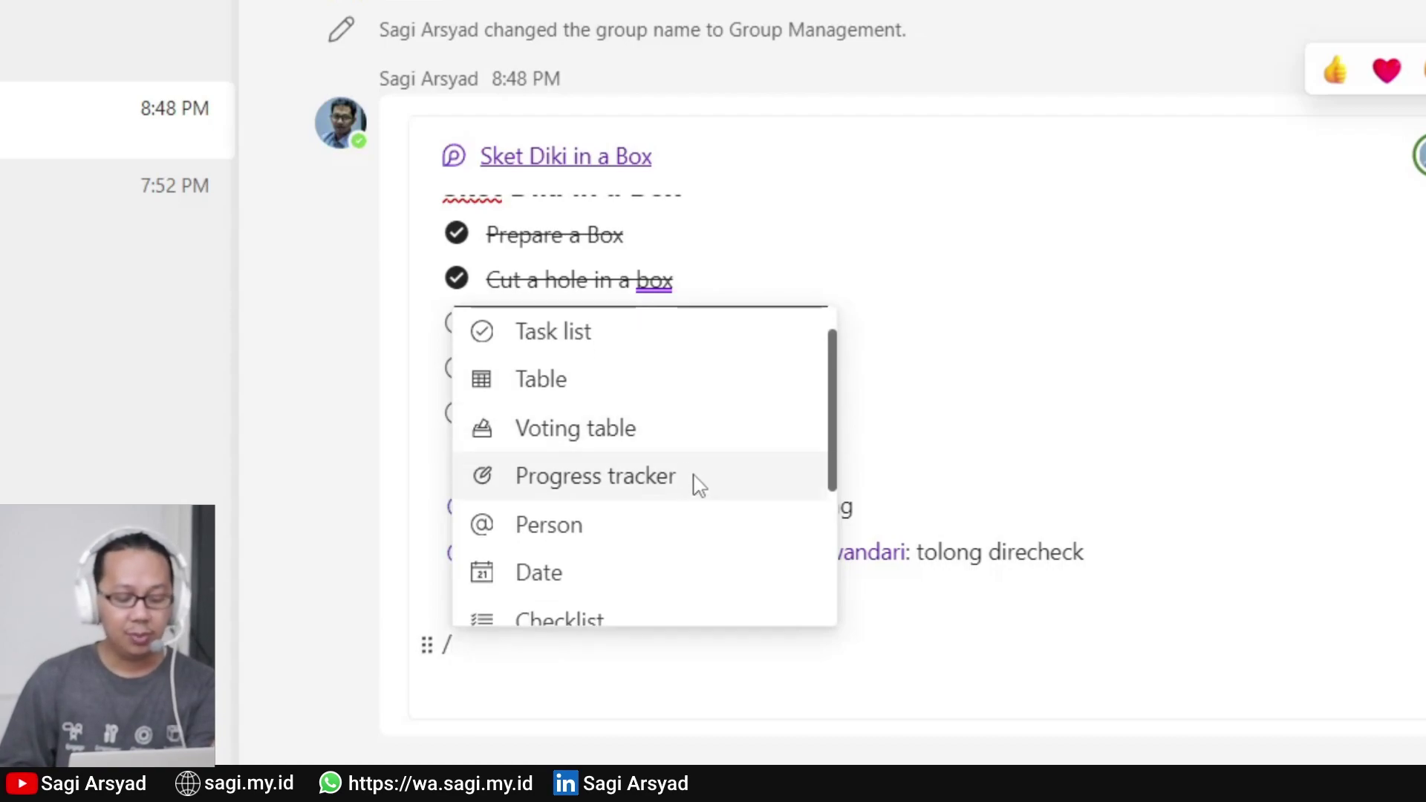
pyautogui.scroll(-1, 694, 492)
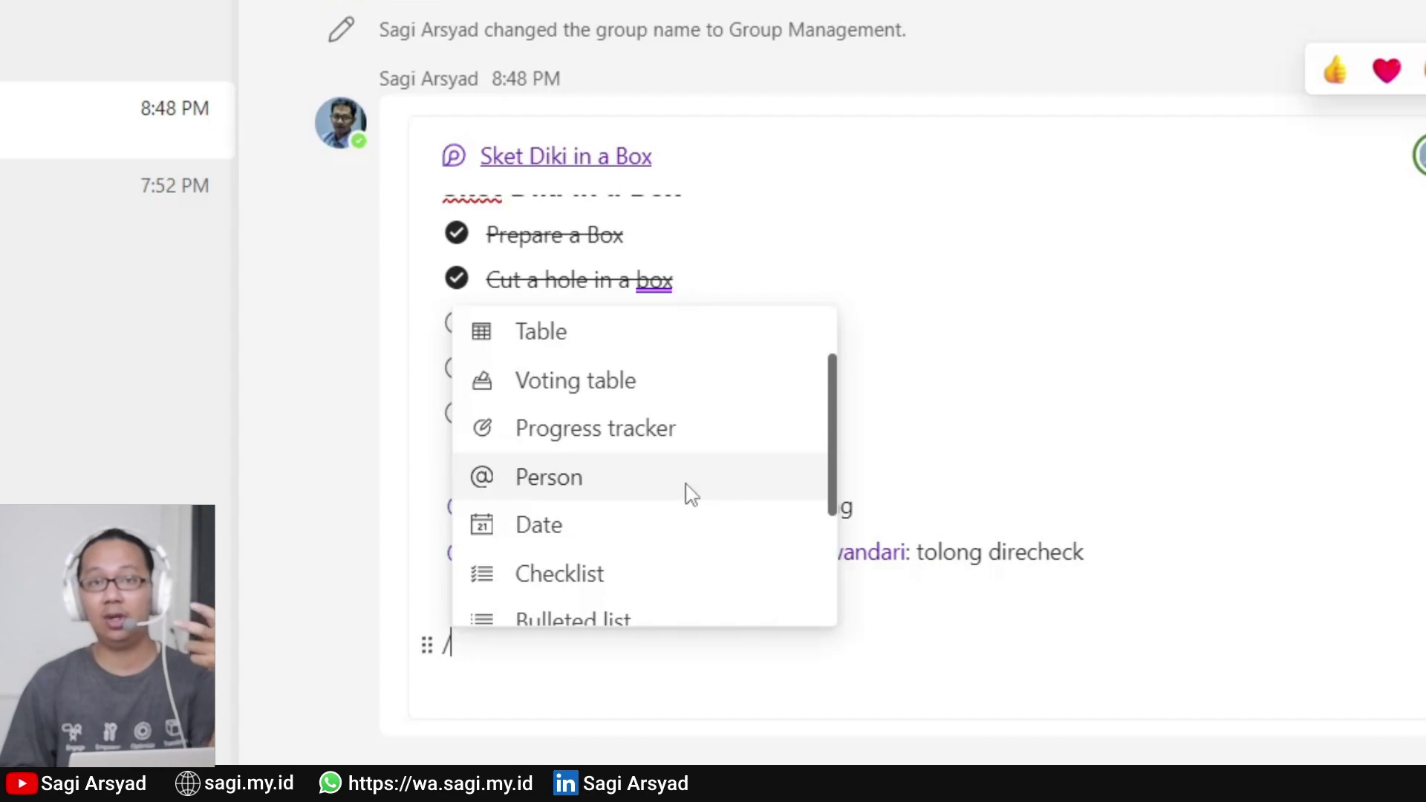
pyautogui.scroll(-1, 528, 535)
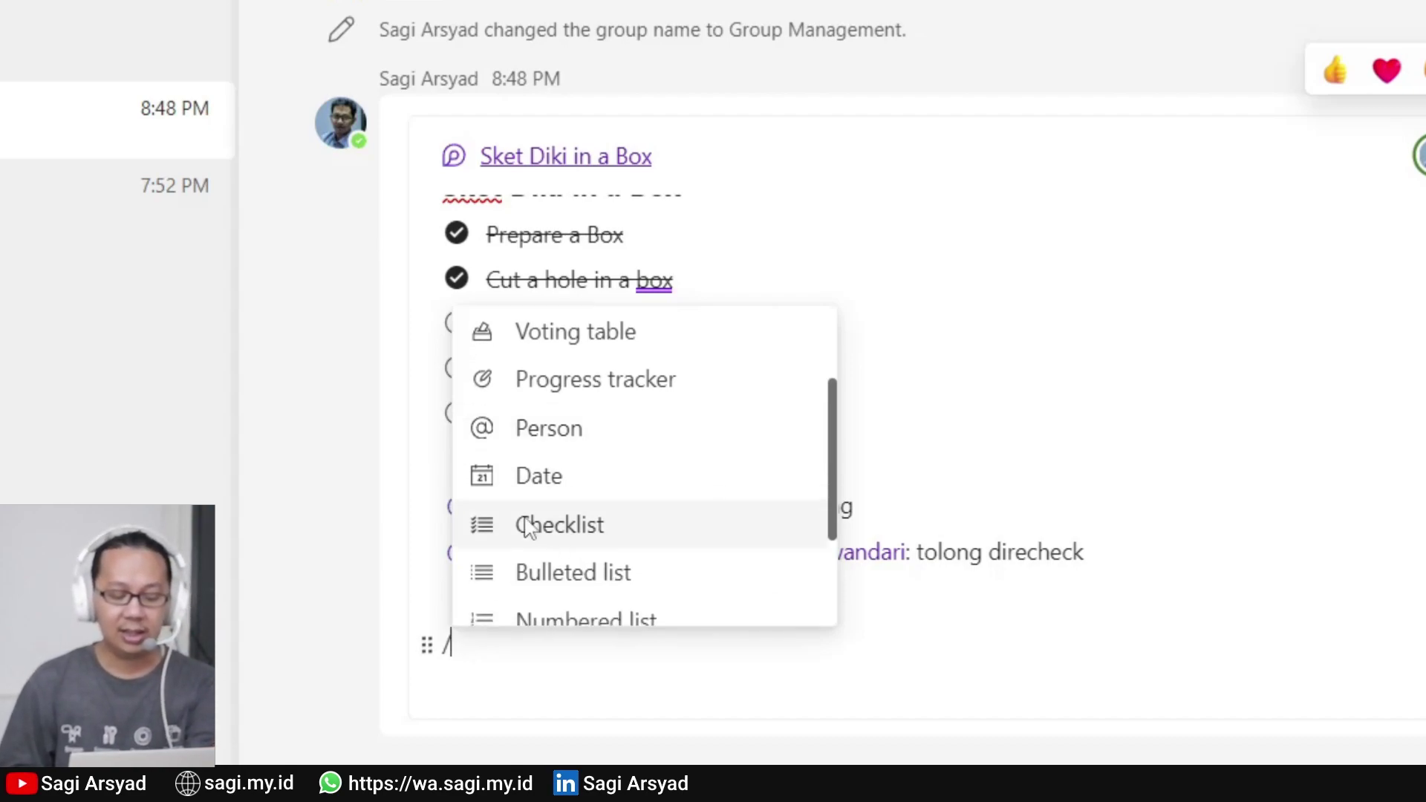
pyautogui.scroll(-1, 600, 538)
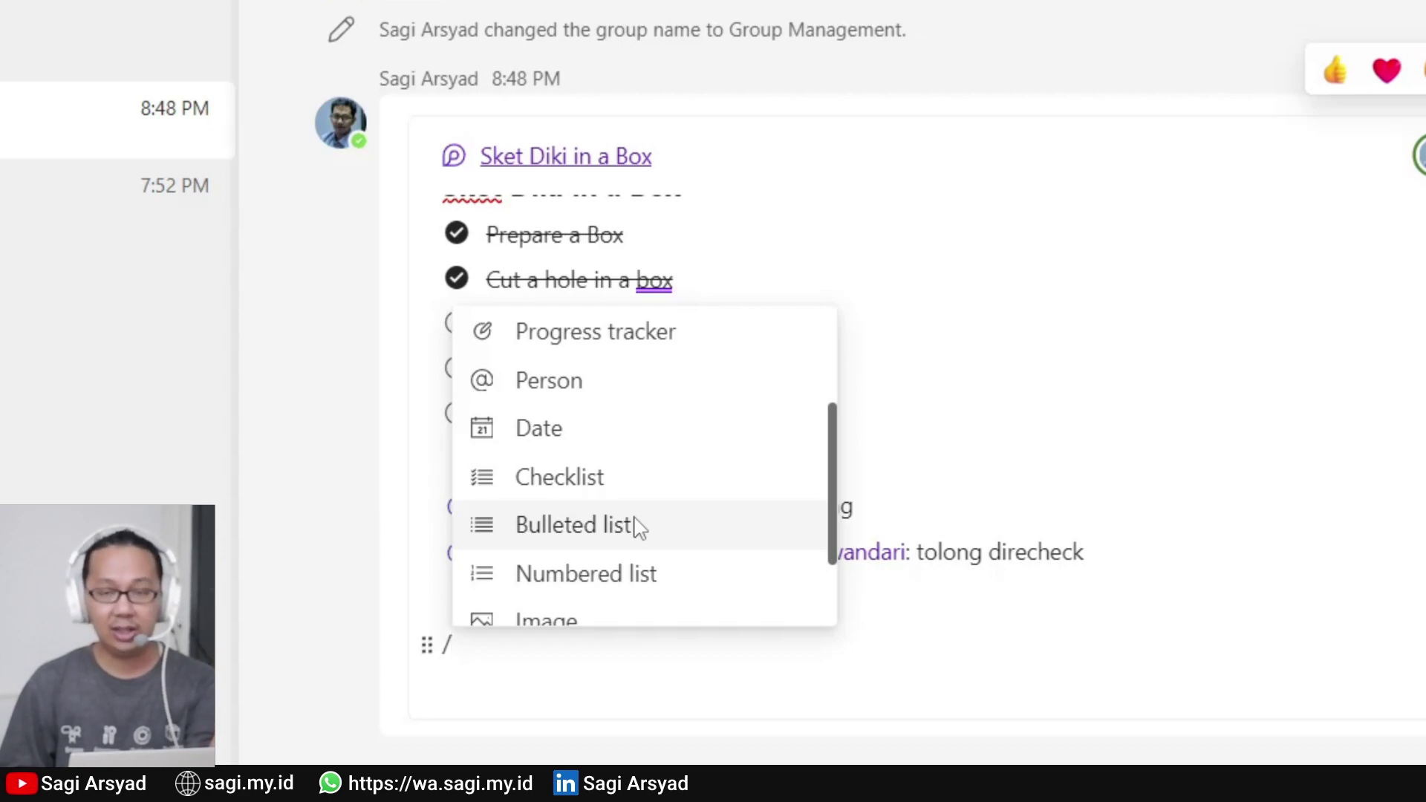
pyautogui.scroll(-1, 649, 586)
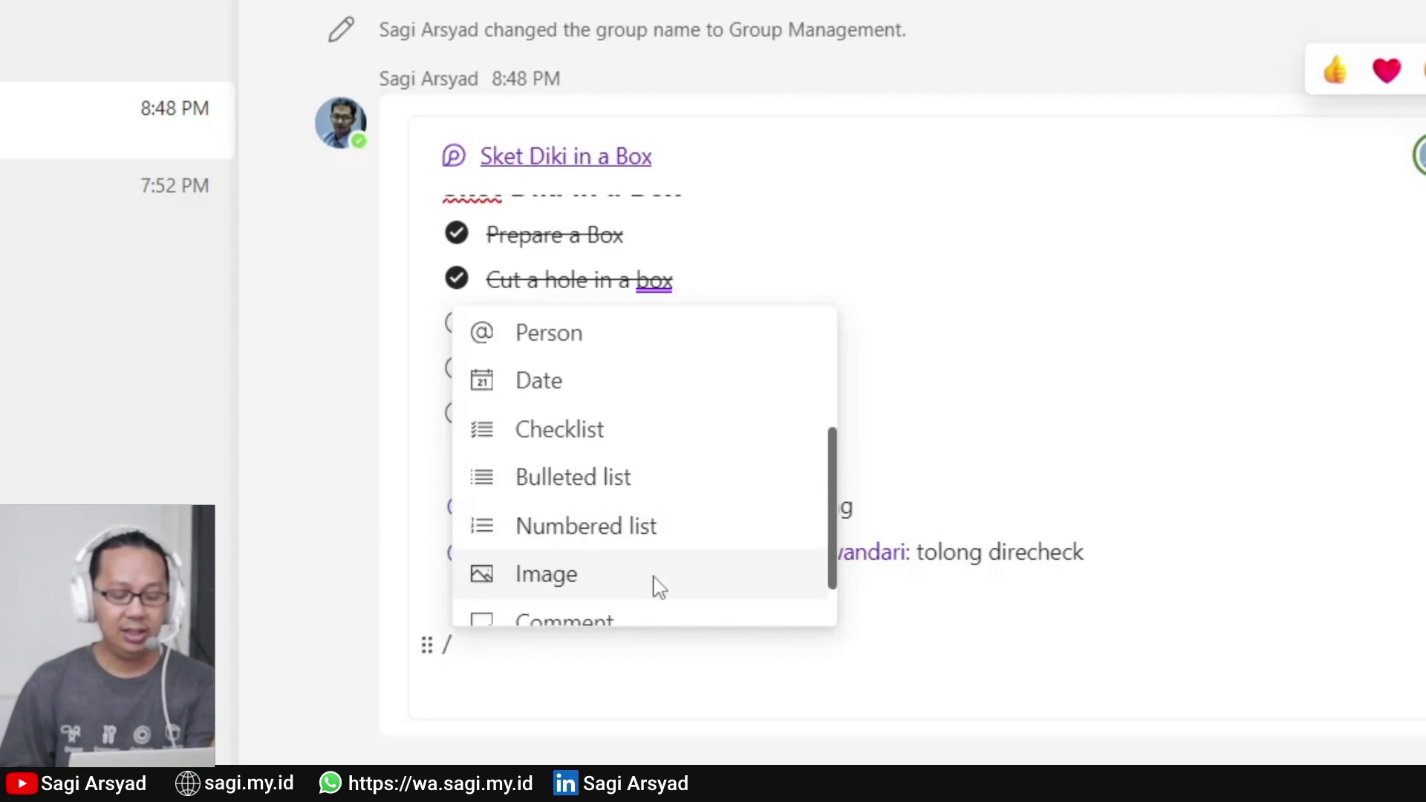
pyautogui.scroll(-1, 653, 576)
pyautogui.scroll(-1, 657, 579)
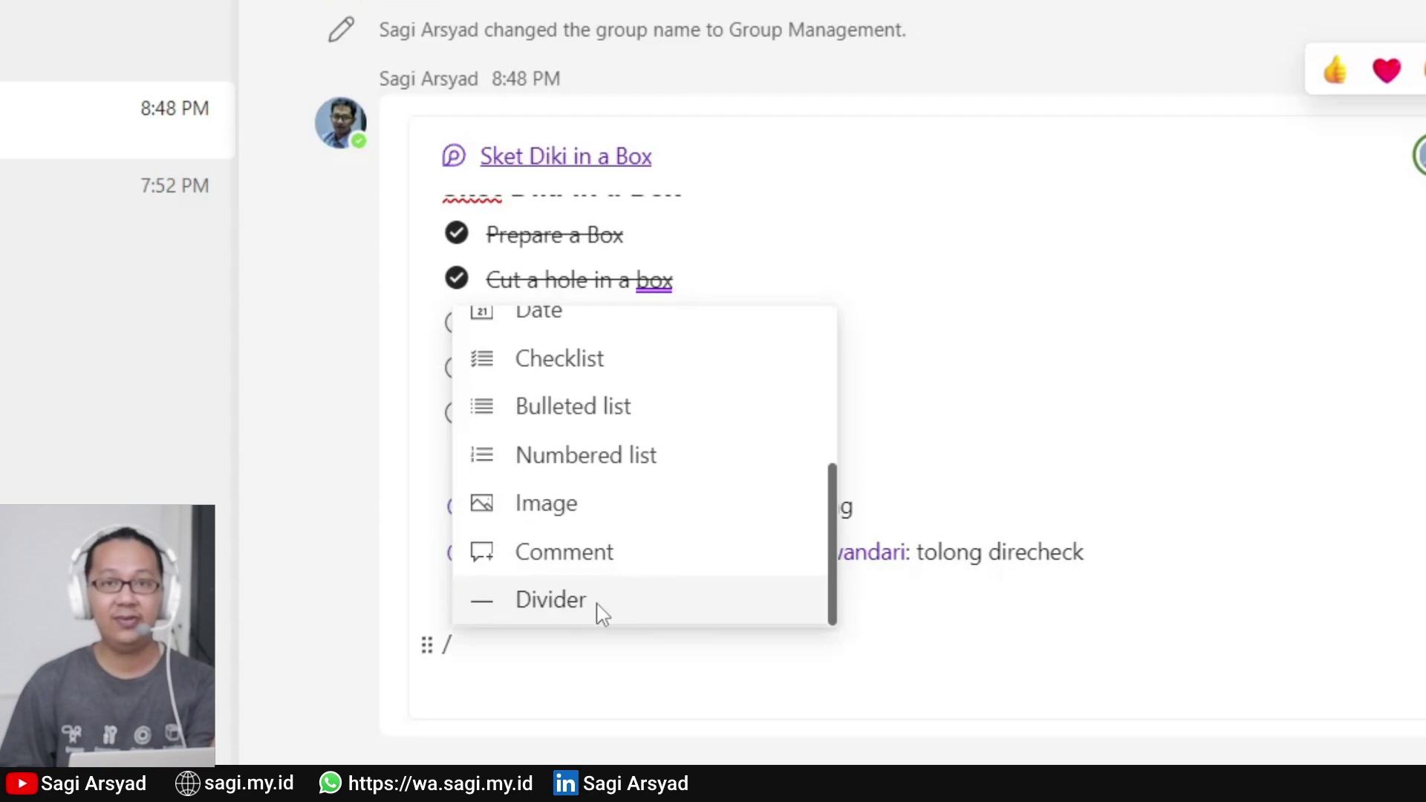